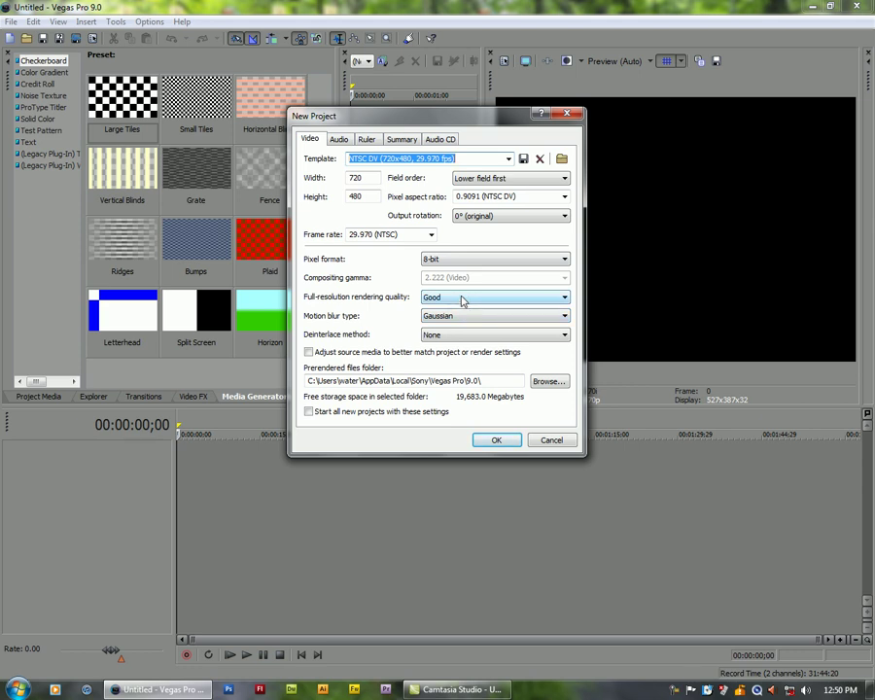
- Create a new NTSC DV project with full-resolution rendering quality and audio resample and stretch quality both set to Best
{"action": "left_click", "coordinate": [461, 301]}
{"action": "left_click", "coordinate": [450, 334]}
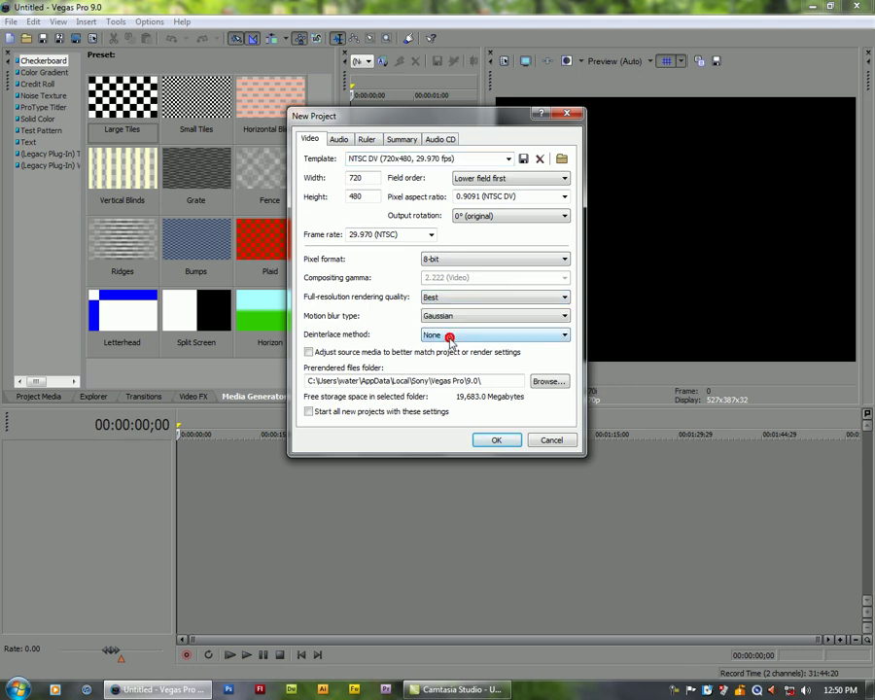
{"action": "left_click", "coordinate": [338, 139]}
{"action": "left_click", "coordinate": [552, 234]}
{"action": "left_click", "coordinate": [537, 263]}
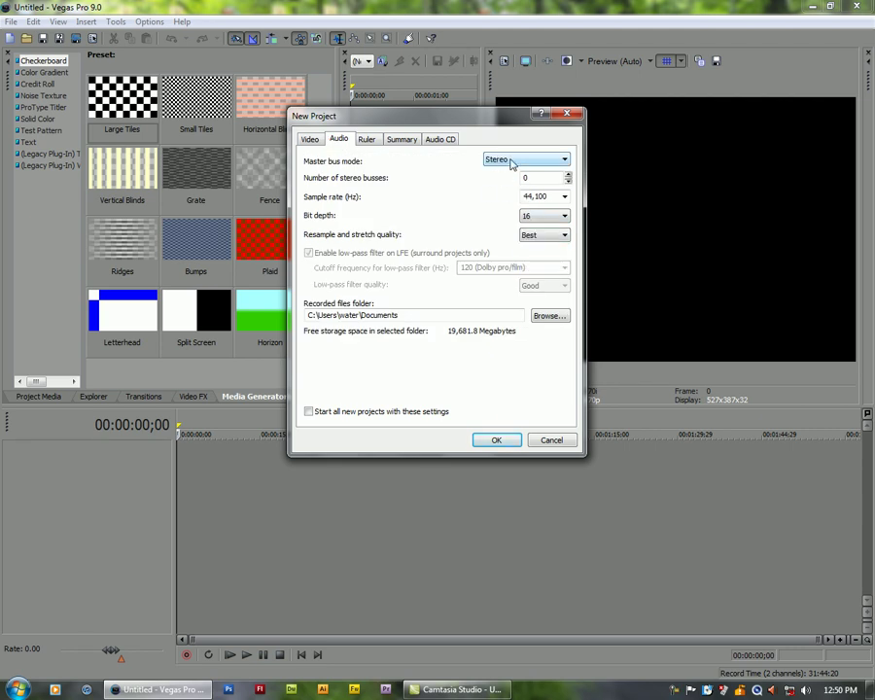
{"action": "left_click", "coordinate": [498, 438]}
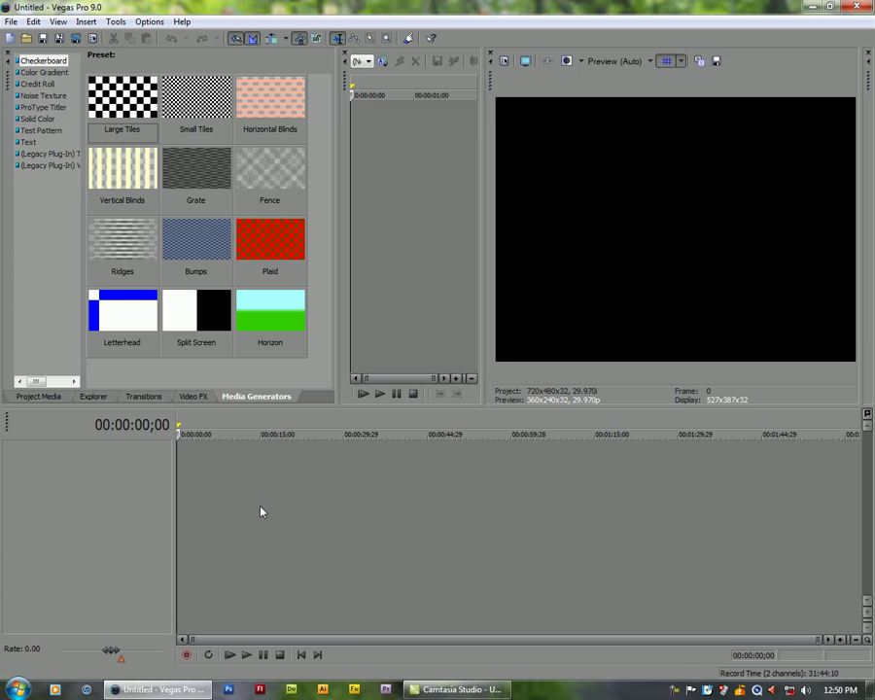
- Insert four video tracks and one audio track below them in the timeline
{"action": "right_click", "coordinate": [237, 460]}
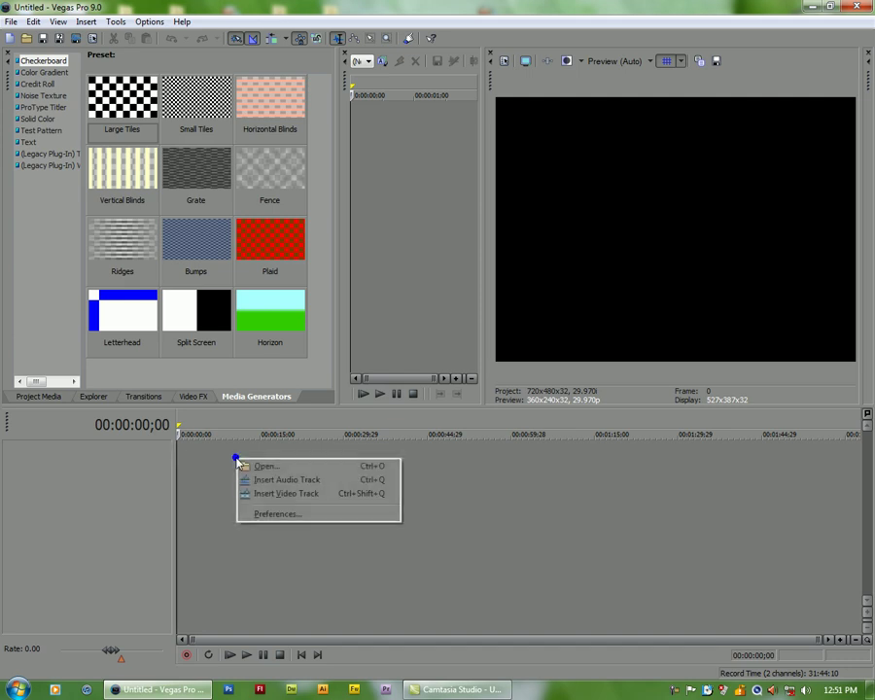
{"action": "left_click", "coordinate": [281, 495]}
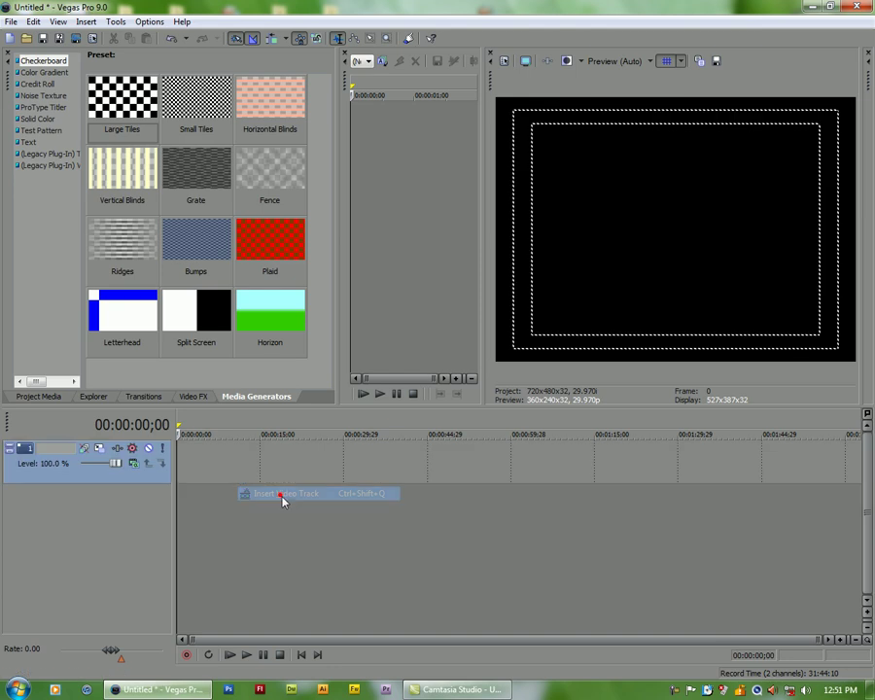
{"action": "right_click", "coordinate": [263, 504]}
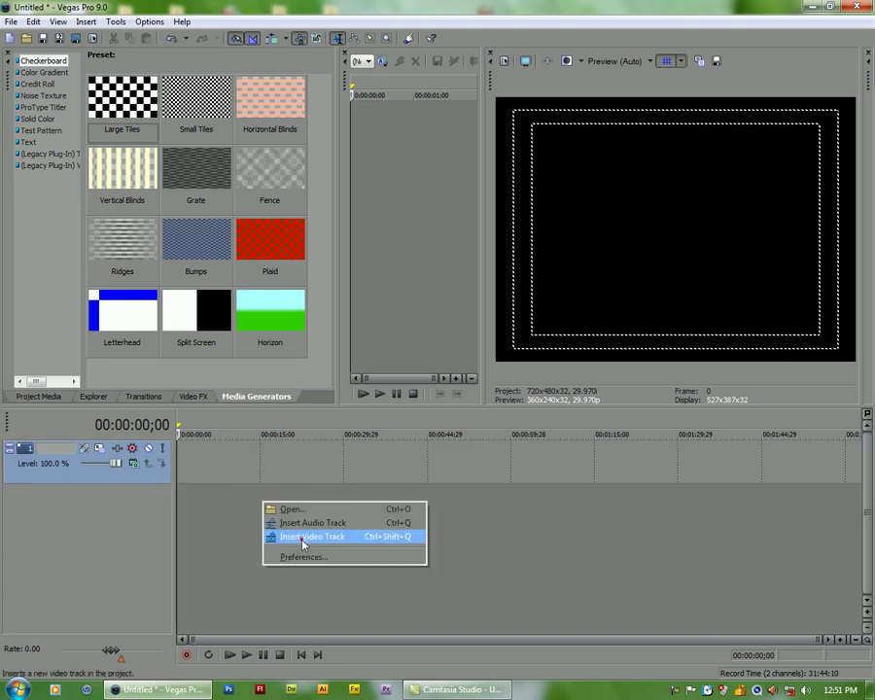
{"action": "left_click", "coordinate": [280, 532]}
{"action": "right_click", "coordinate": [285, 562]}
{"action": "left_click", "coordinate": [321, 596]}
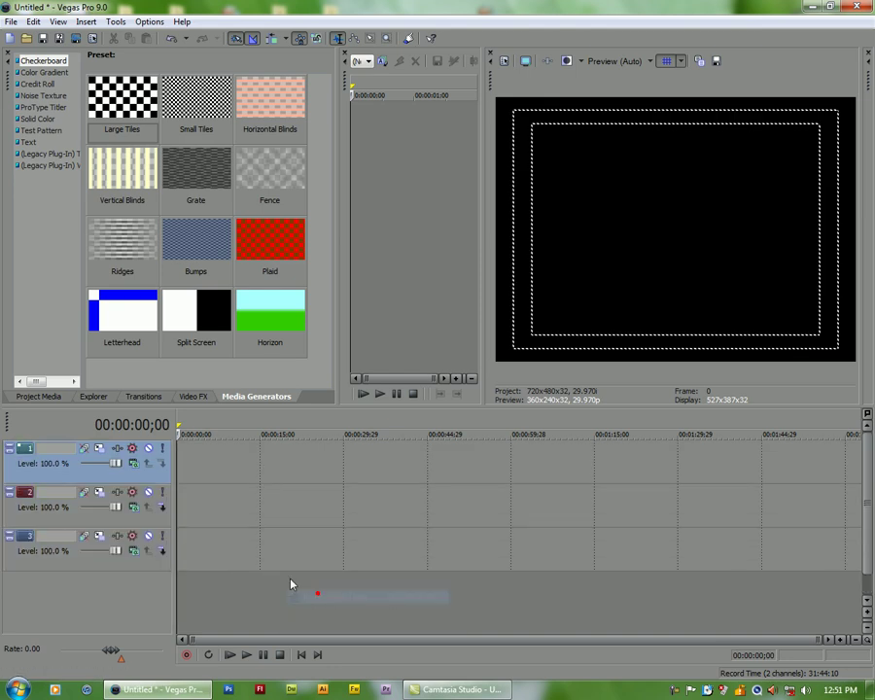
{"action": "right_click", "coordinate": [278, 603]}
{"action": "left_click", "coordinate": [304, 639]}
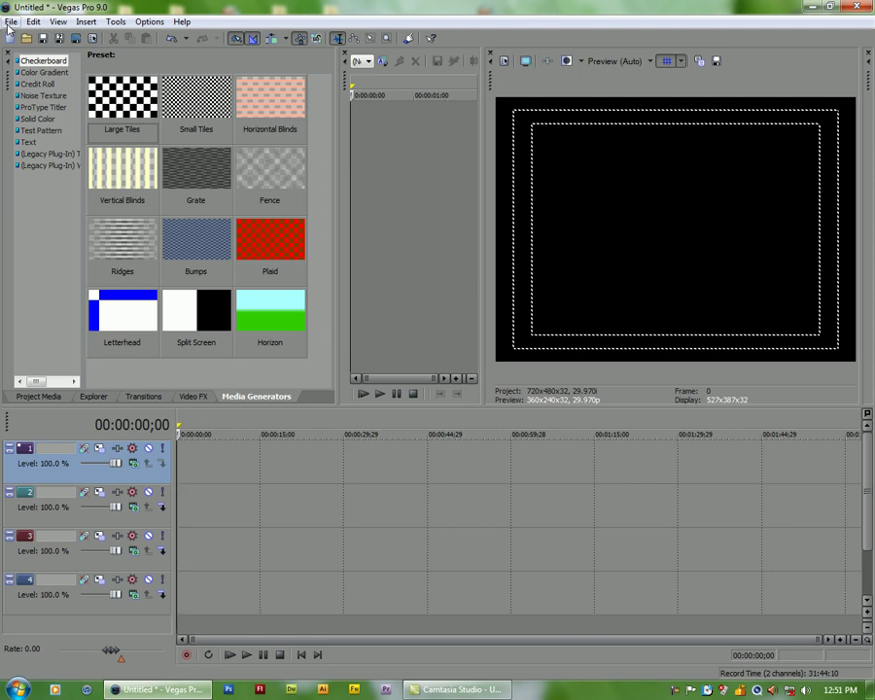
{"action": "right_click", "coordinate": [317, 623]}
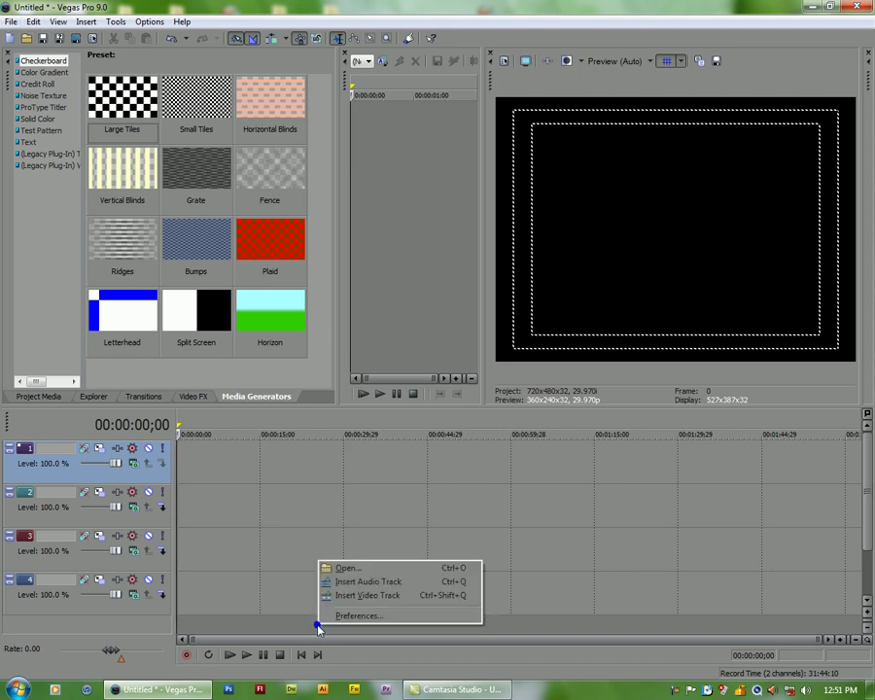
{"action": "left_click", "coordinate": [391, 581]}
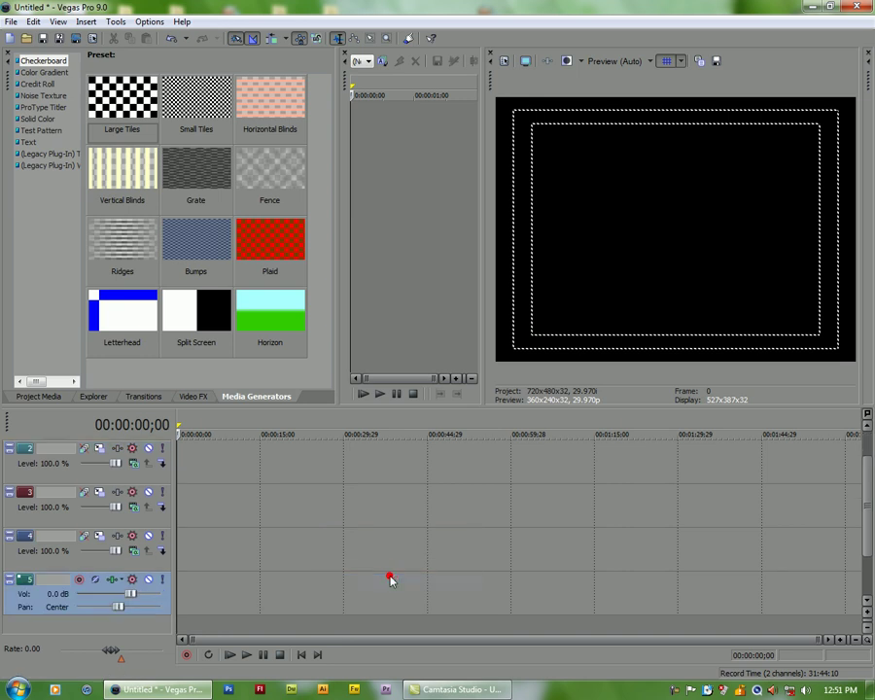
- Import the song "04 Apple-drok dong herm hour terk phnek.mp3" from the Khmer-named 2010 folder on drive D into the project media
{"action": "left_click", "coordinate": [58, 398]}
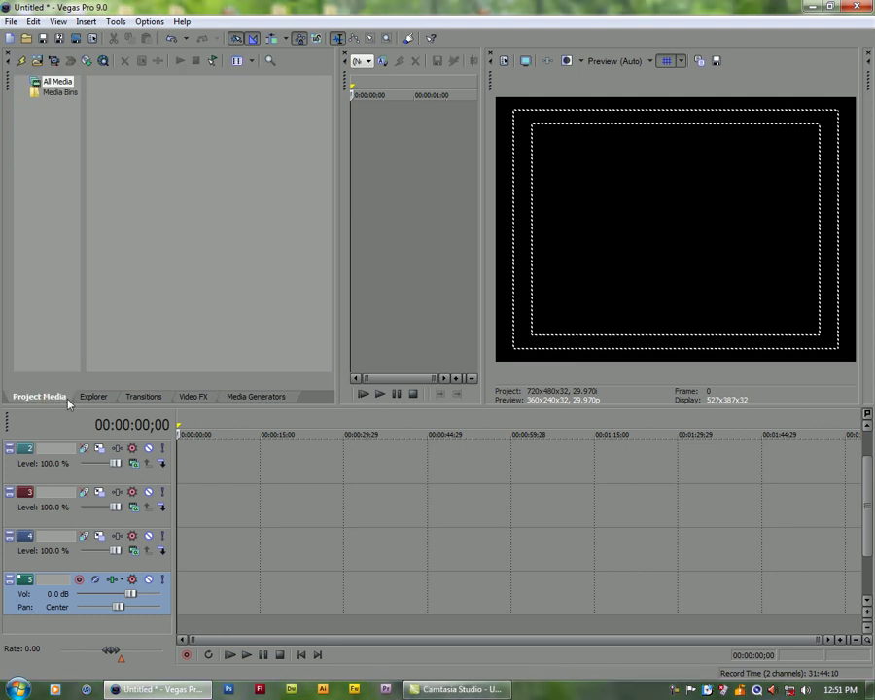
{"action": "left_click", "coordinate": [11, 22]}
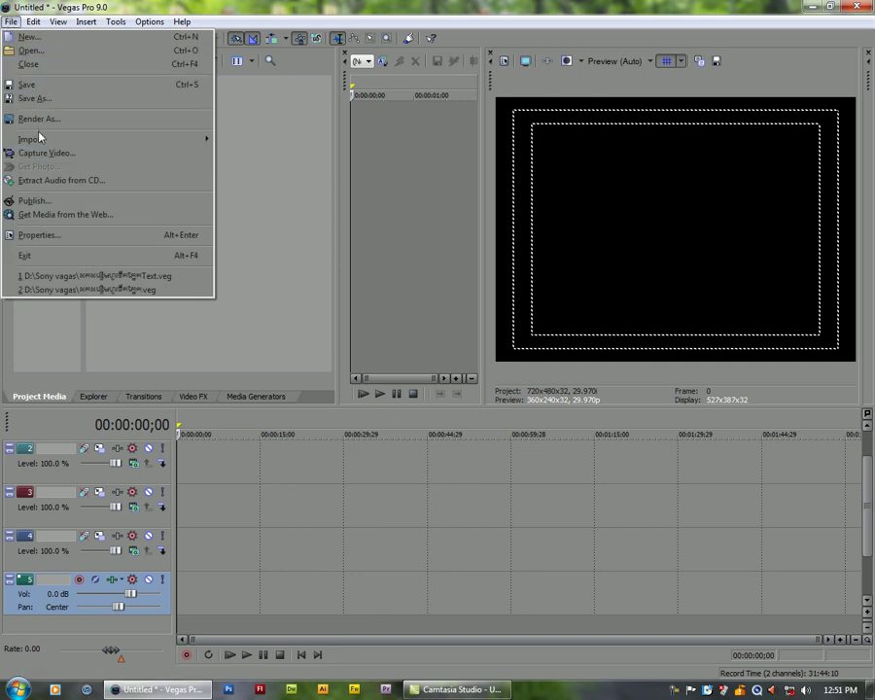
{"action": "mouse_move", "coordinate": [58, 139]}
{"action": "left_click", "coordinate": [233, 140]}
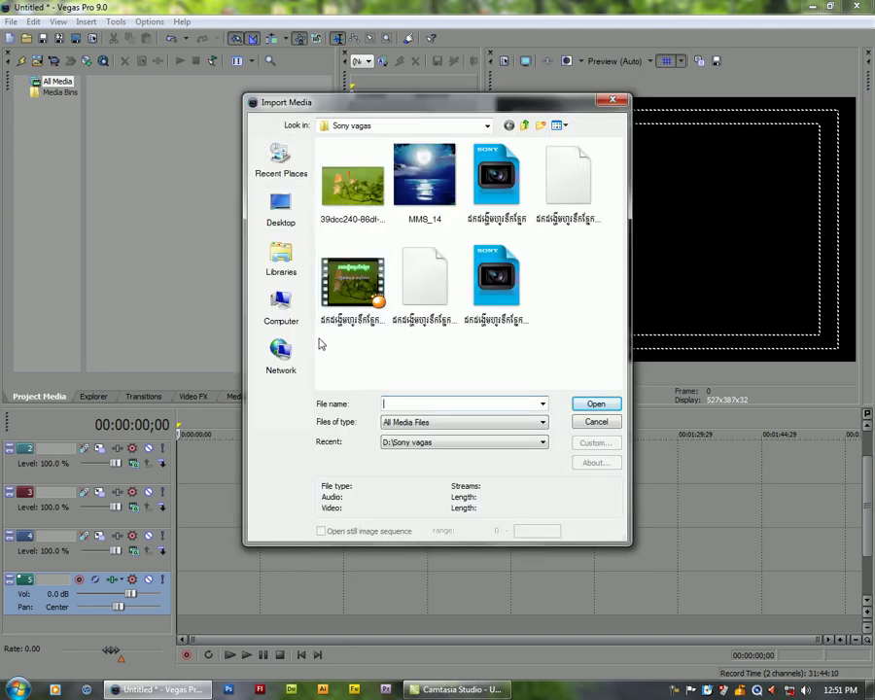
{"action": "left_click", "coordinate": [285, 309]}
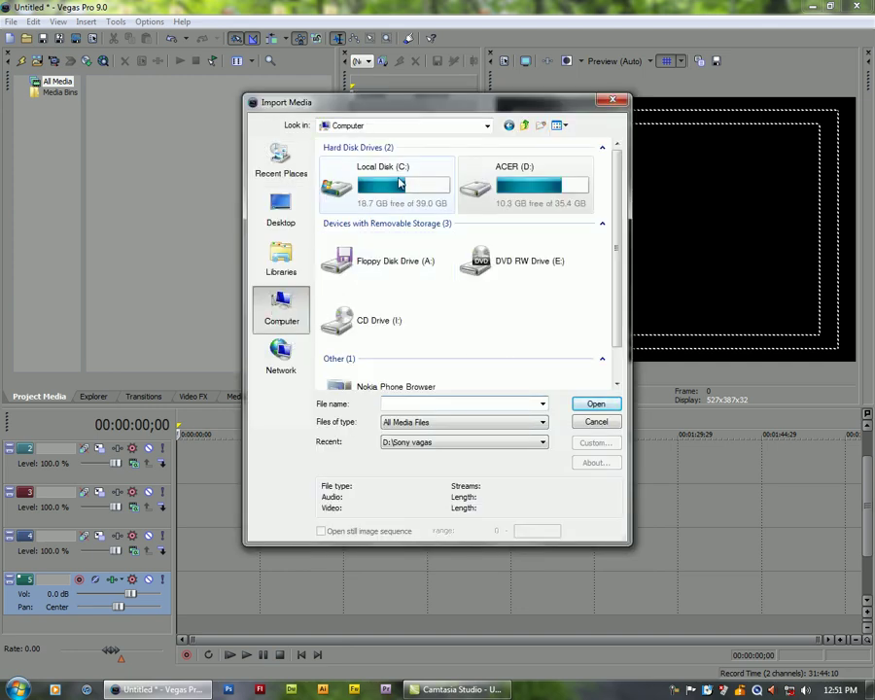
{"action": "double_click", "coordinate": [475, 190]}
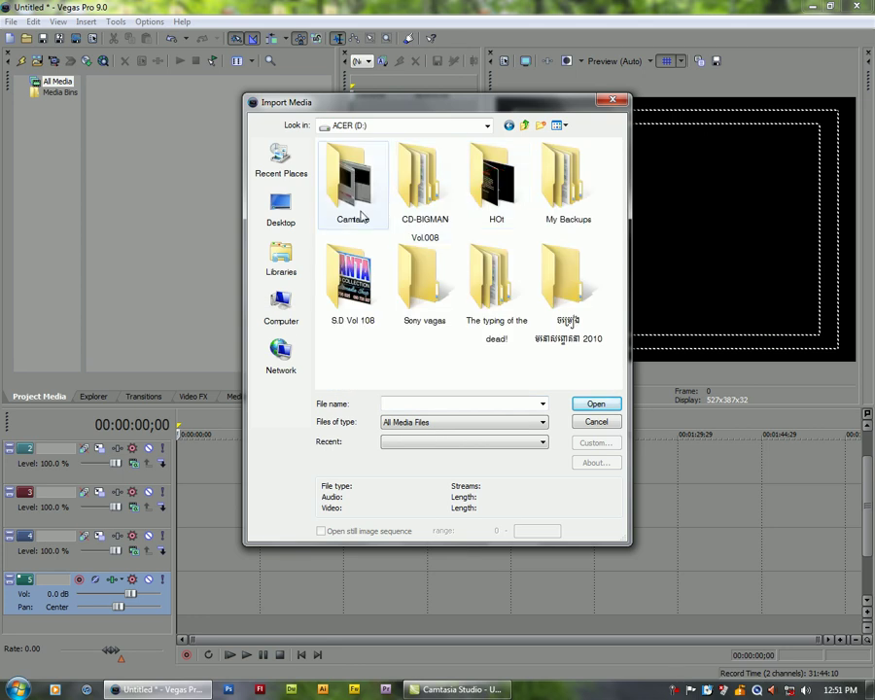
{"action": "double_click", "coordinate": [585, 313]}
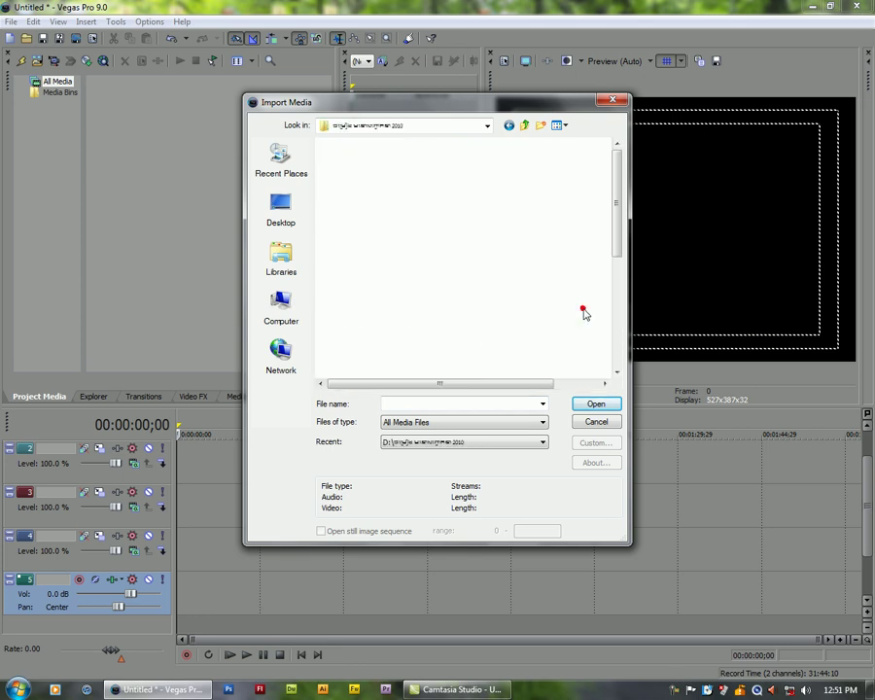
{"action": "scroll", "coordinate": [381, 292], "scroll_direction": "down", "scroll_amount": 1}
{"action": "scroll", "coordinate": [388, 325], "scroll_direction": "down", "scroll_amount": 2}
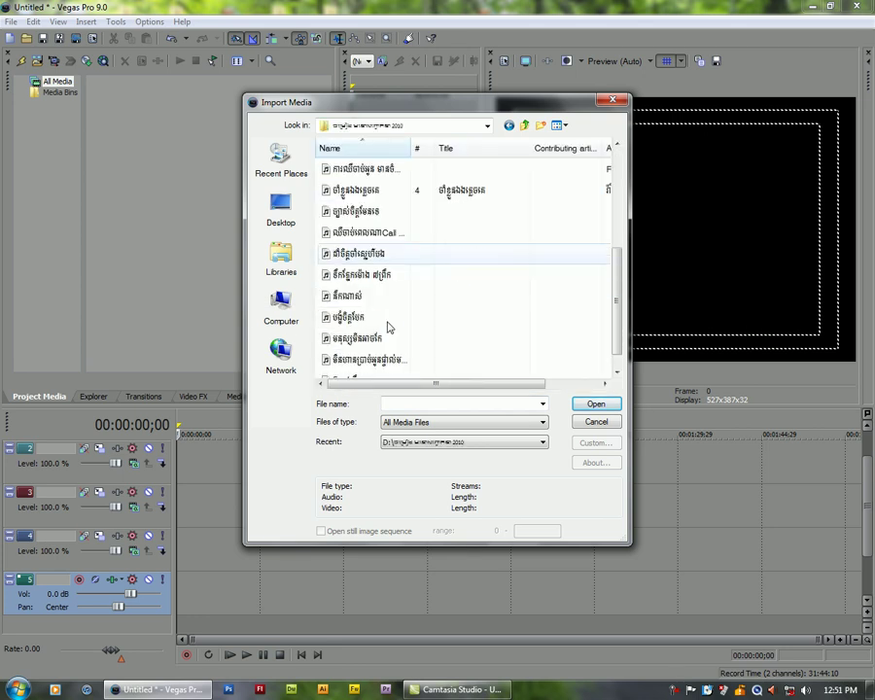
{"action": "scroll", "coordinate": [398, 335], "scroll_direction": "up", "scroll_amount": 4}
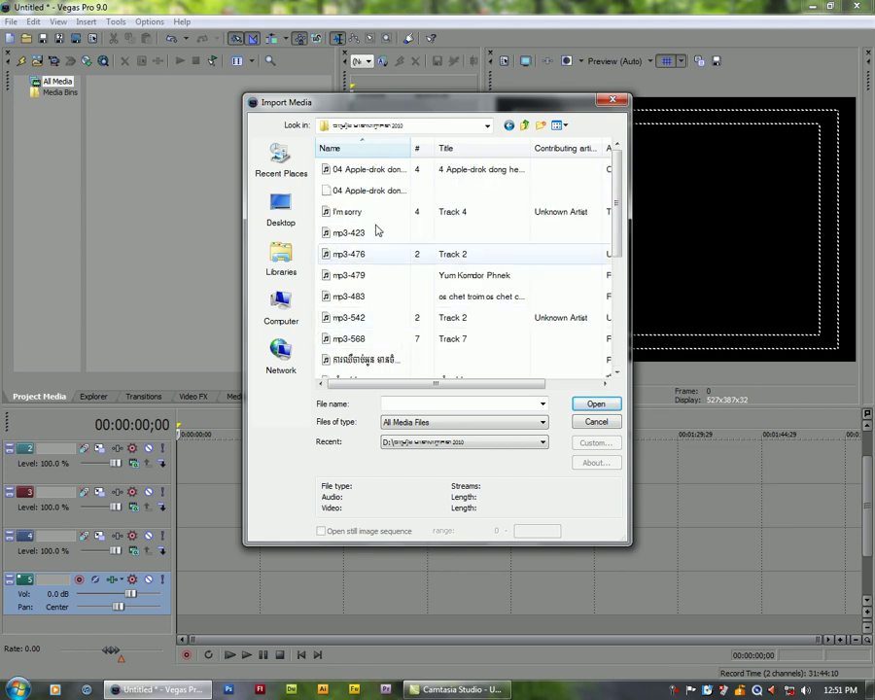
{"action": "double_click", "coordinate": [388, 170]}
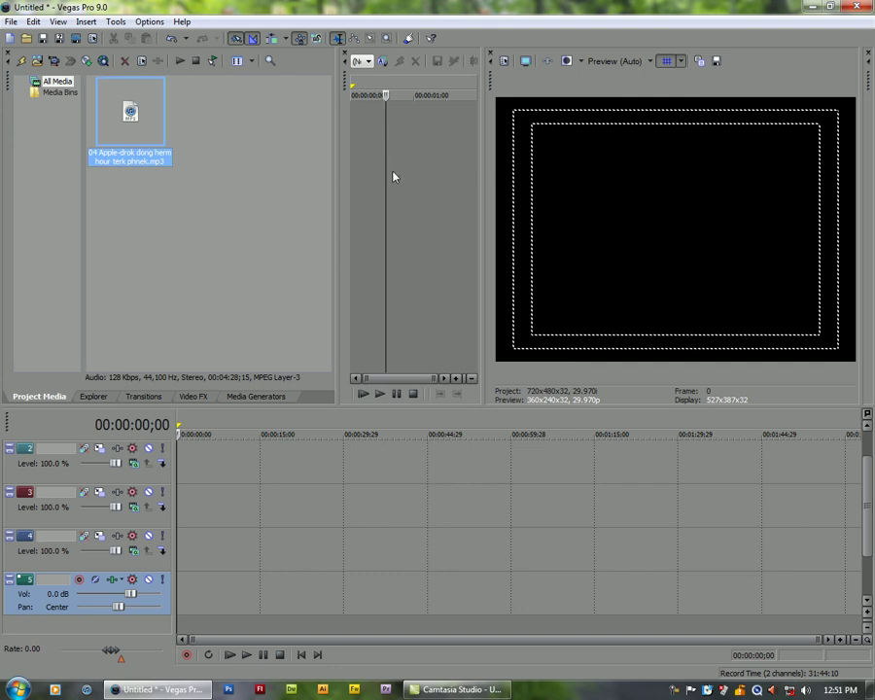
- Place the imported MP3 on audio track 5, starting at the beginning of the timeline
{"action": "double_click", "coordinate": [130, 115]}
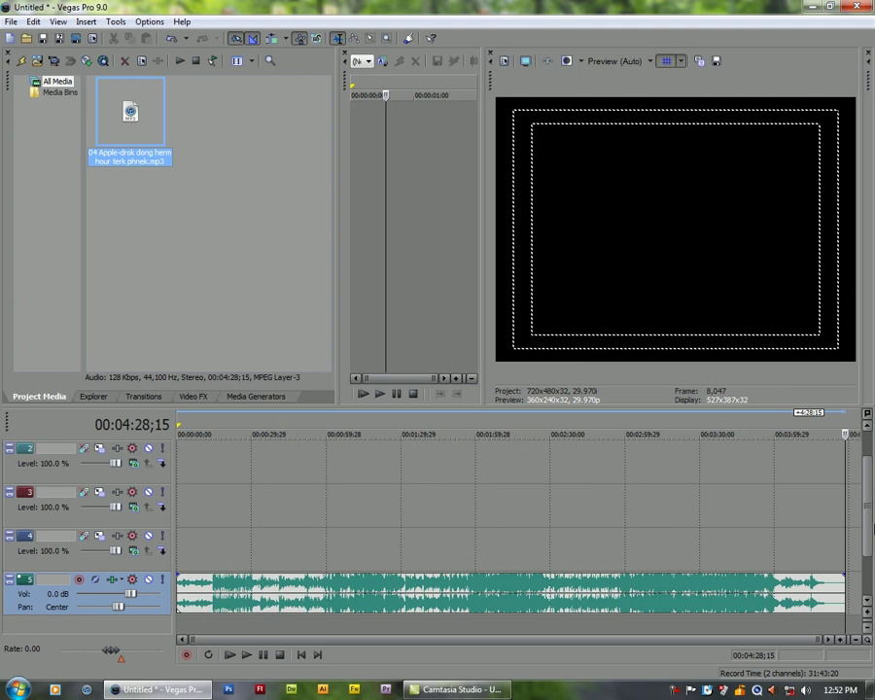
{"action": "left_click", "coordinate": [866, 601]}
{"action": "left_click_drag", "start_coordinate": [866, 527], "coordinate": [864, 468]}
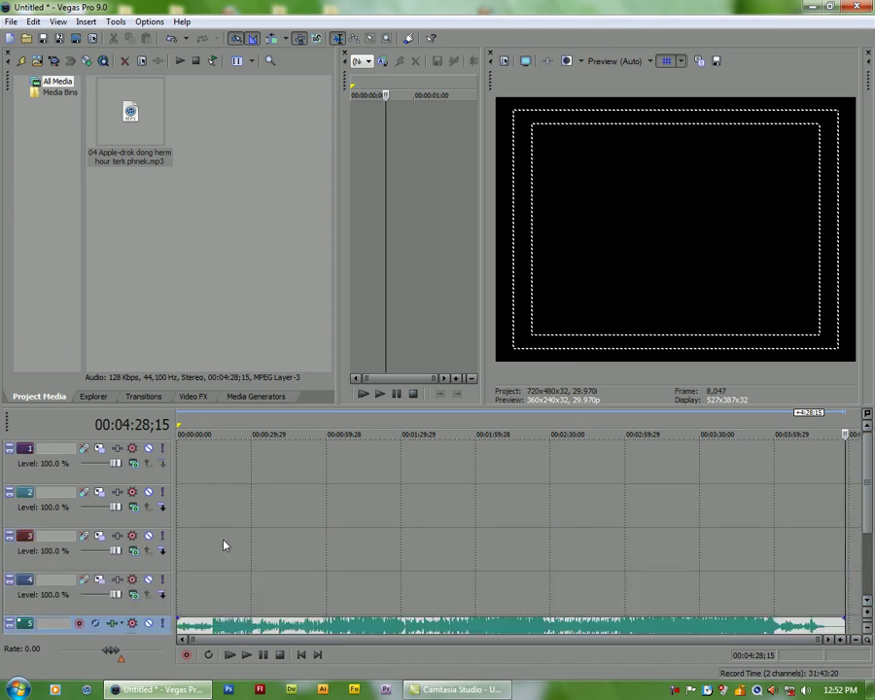
- Insert a text media event on video track 1 at 00:00:23;01 and move its generator window clear of the screen edge
{"action": "left_click", "coordinate": [215, 456]}
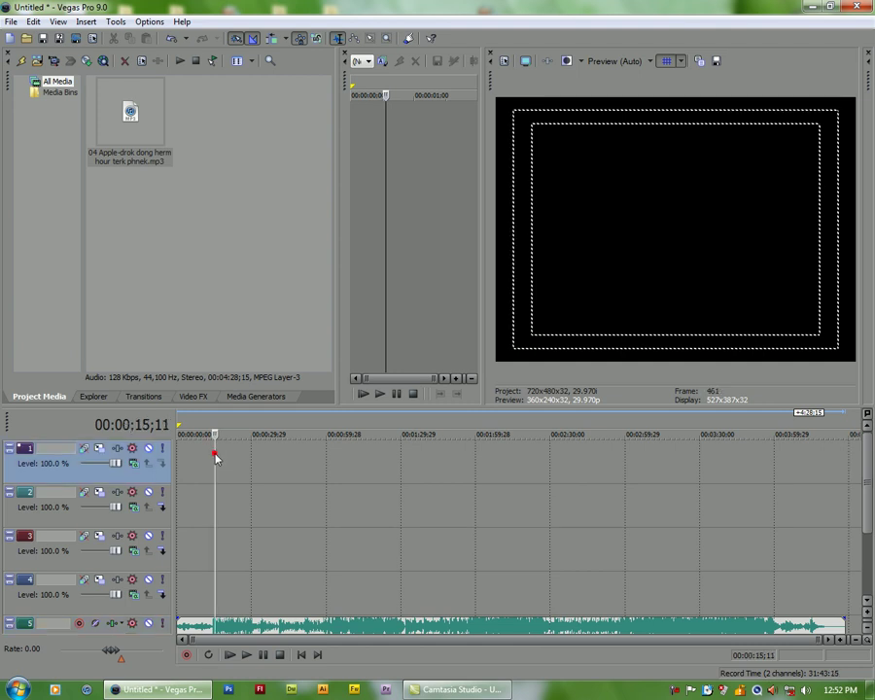
{"action": "left_click", "coordinate": [233, 514]}
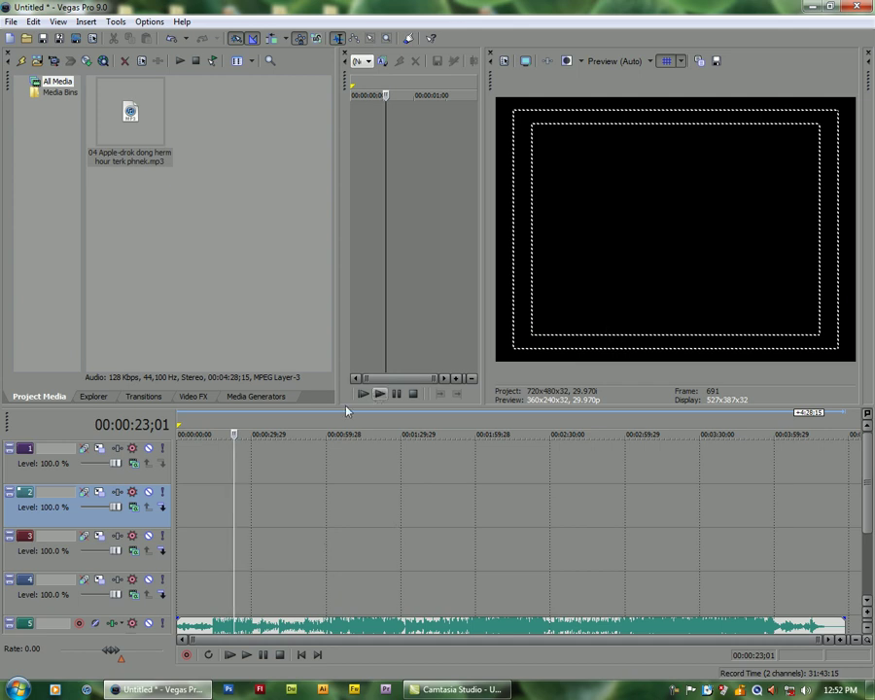
{"action": "right_click", "coordinate": [227, 467]}
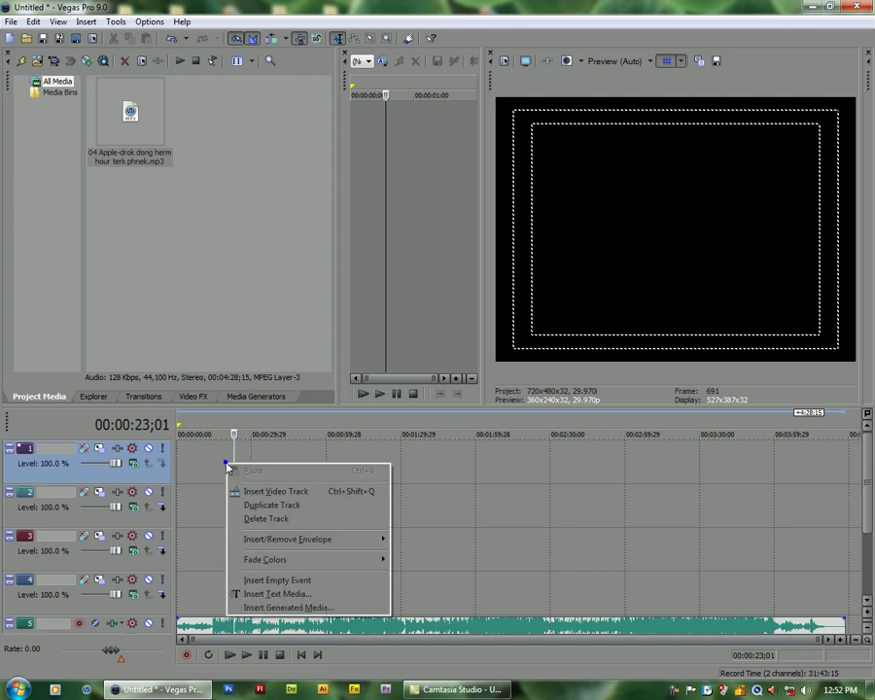
{"action": "left_click", "coordinate": [275, 593]}
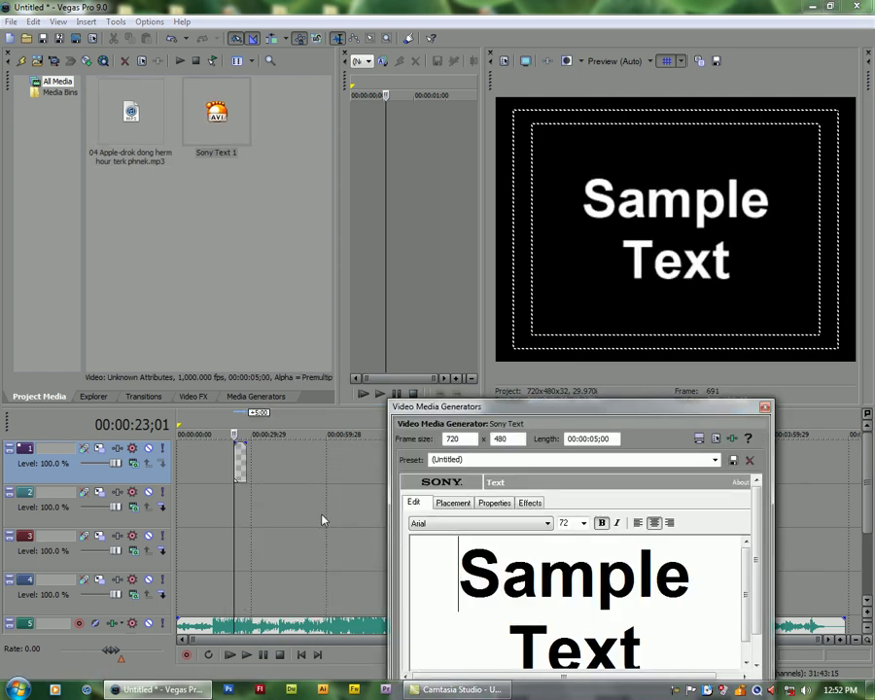
{"action": "right_click", "coordinate": [200, 464]}
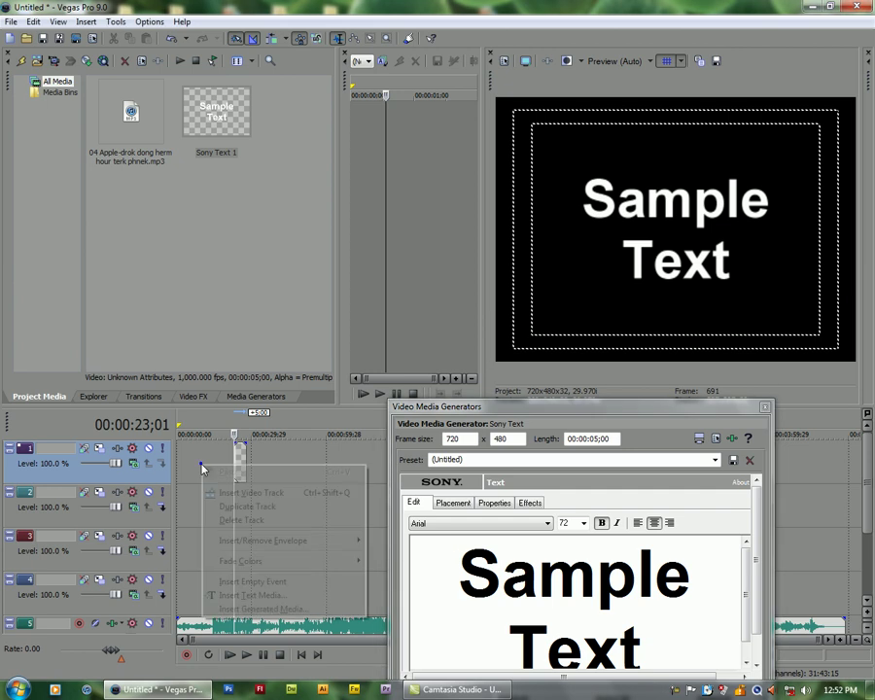
{"action": "left_click", "coordinate": [533, 418]}
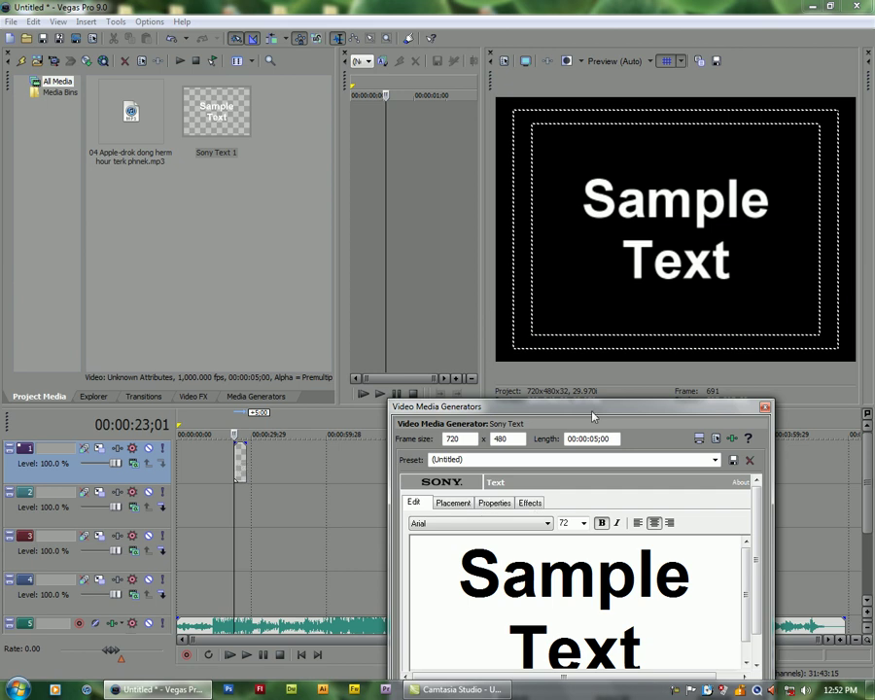
{"action": "left_click_drag", "start_coordinate": [592, 416], "coordinate": [506, 253]}
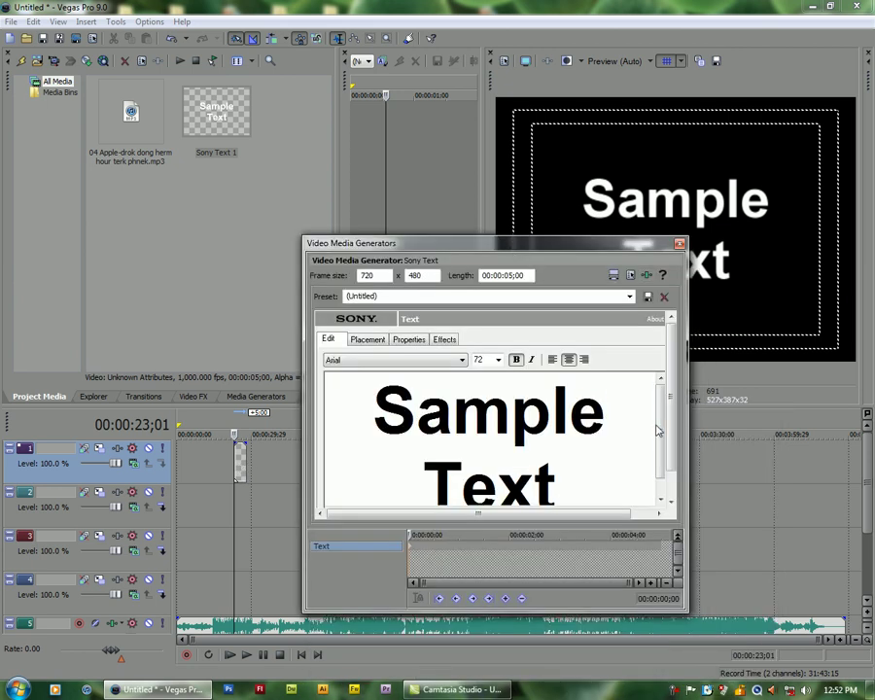
{"action": "mouse_move", "coordinate": [659, 424]}
{"action": "left_mouse_down"}
{"action": "mouse_move", "coordinate": [660, 462]}
{"action": "mouse_move", "coordinate": [657, 424]}
{"action": "left_mouse_up"}
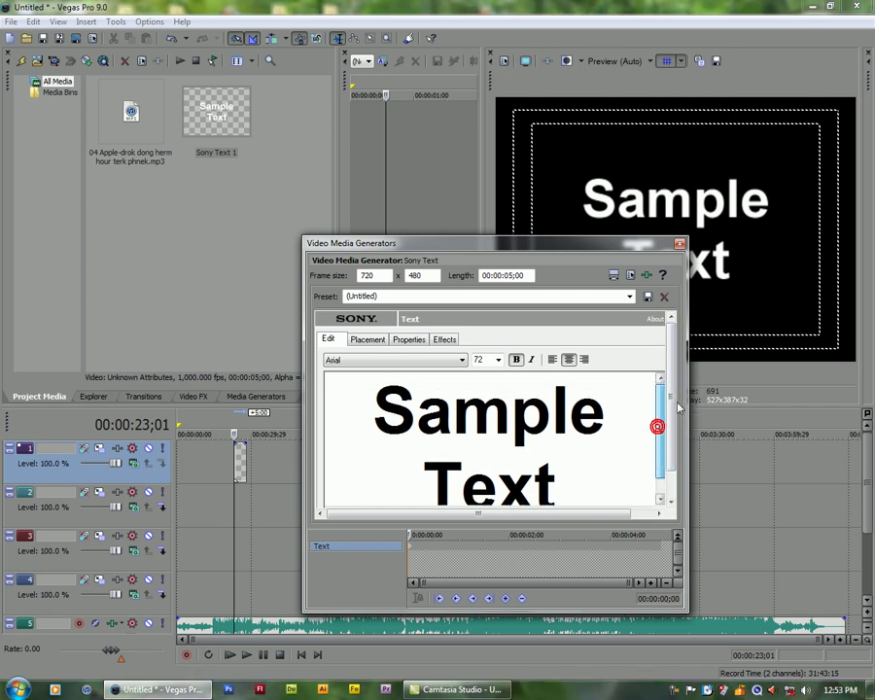
- Try out the Khmer Limon fonts on the sample text and set its font to Limon S4
{"action": "left_click", "coordinate": [447, 362]}
{"action": "left_click", "coordinate": [441, 359]}
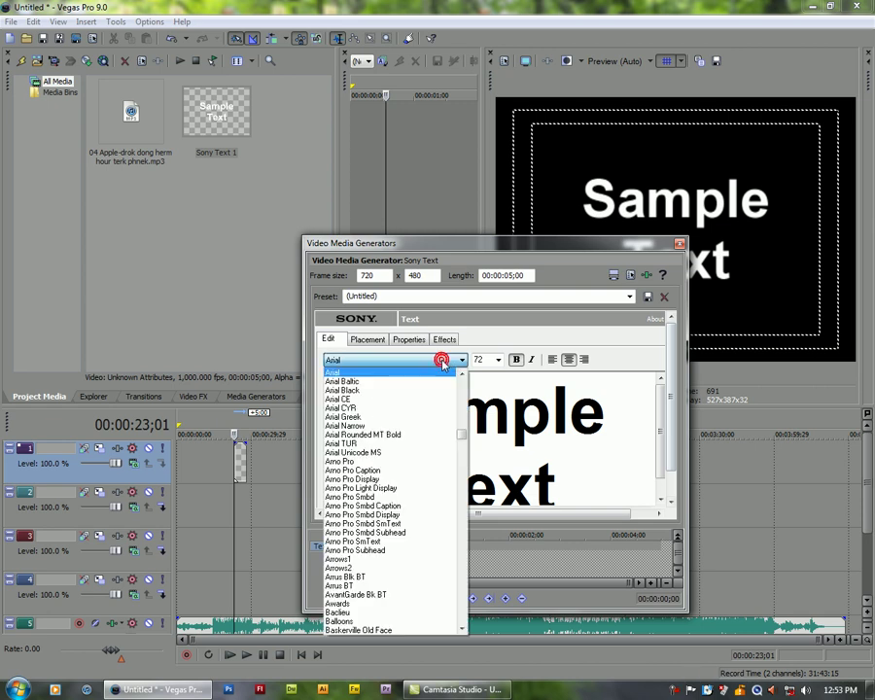
{"action": "left_click", "coordinate": [442, 361]}
{"action": "type", "text": "limon f1"}
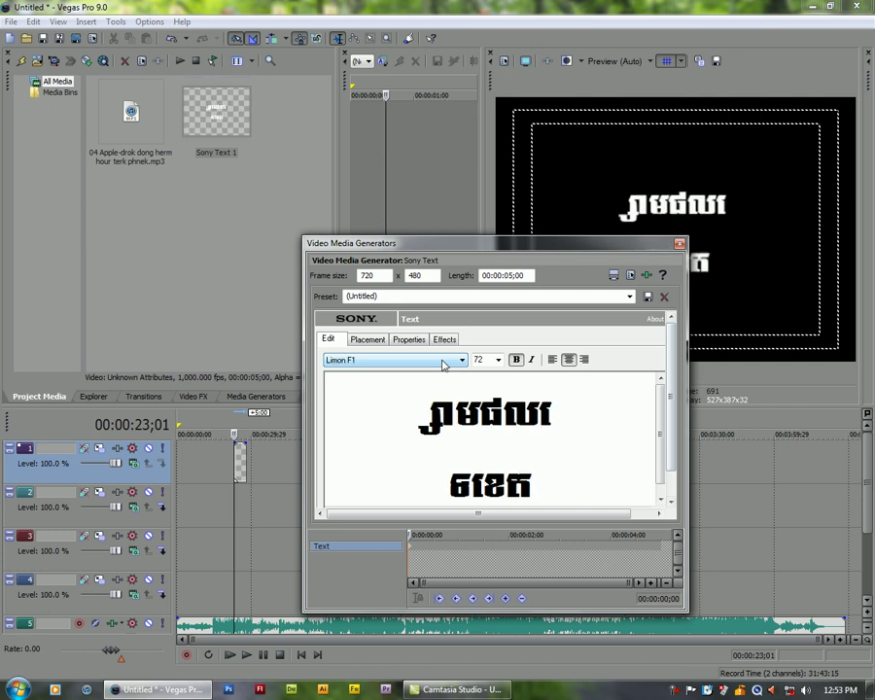
{"action": "type", "text": "limon r1"}
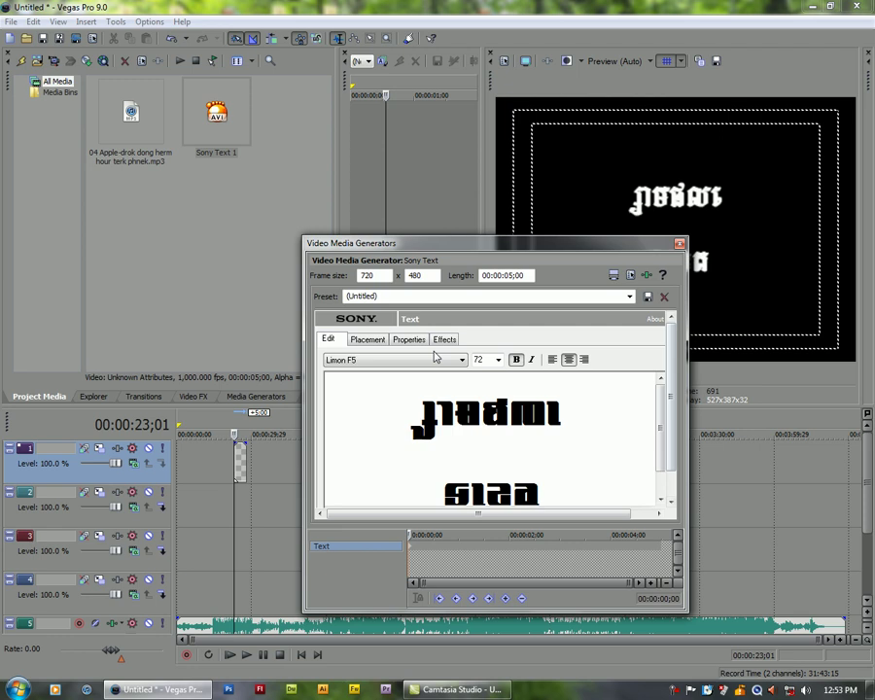
{"action": "key", "text": "Down"}
{"action": "key", "text": "Down"}
{"action": "key", "text": "Down"}
{"action": "key", "text": "Down"}
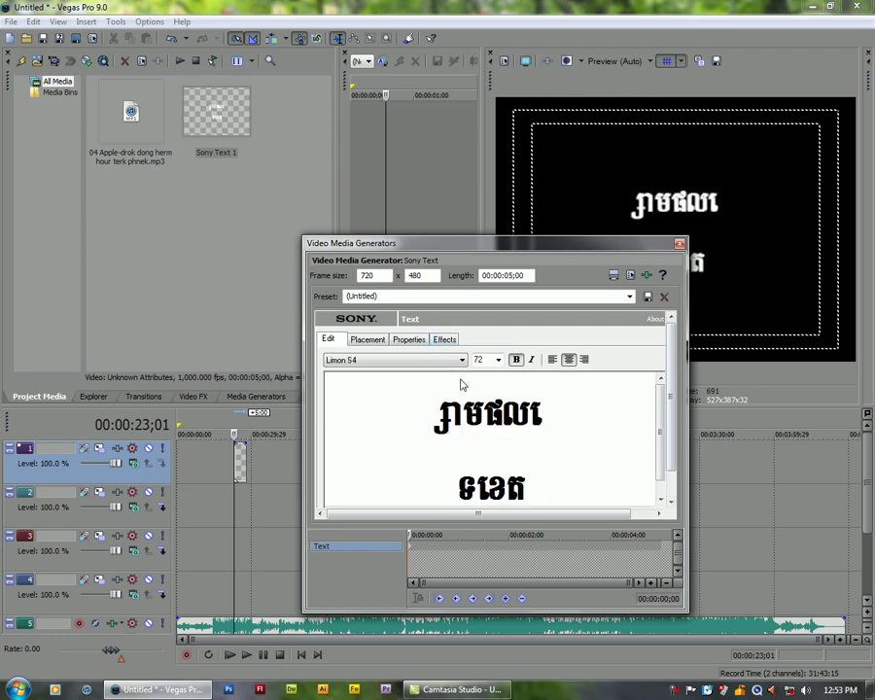
- Delete all of the sample text from the text event
{"action": "scroll", "coordinate": [537, 447], "scroll_direction": "down", "scroll_amount": 2}
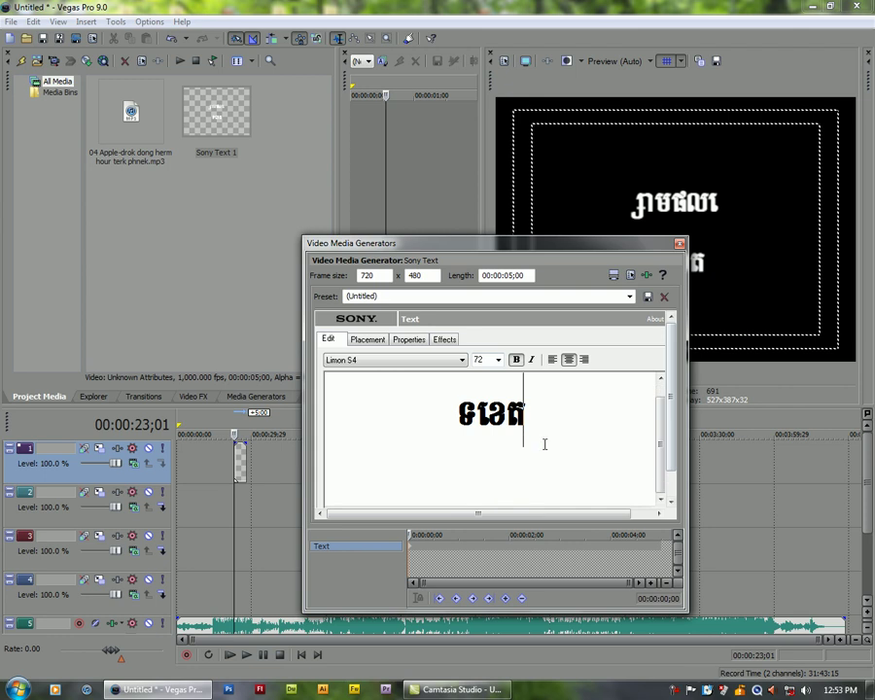
{"action": "key", "text": "ctrl+a"}
{"action": "key", "text": "Delete"}
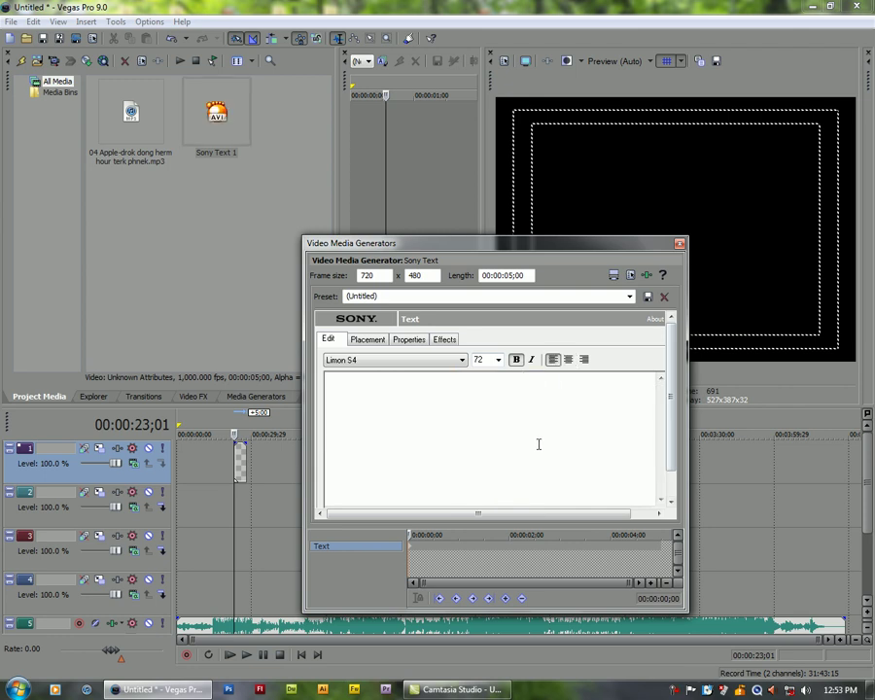
- Set the text formatting to size 58, not bold, with centre alignment
{"action": "double_click", "coordinate": [488, 362]}
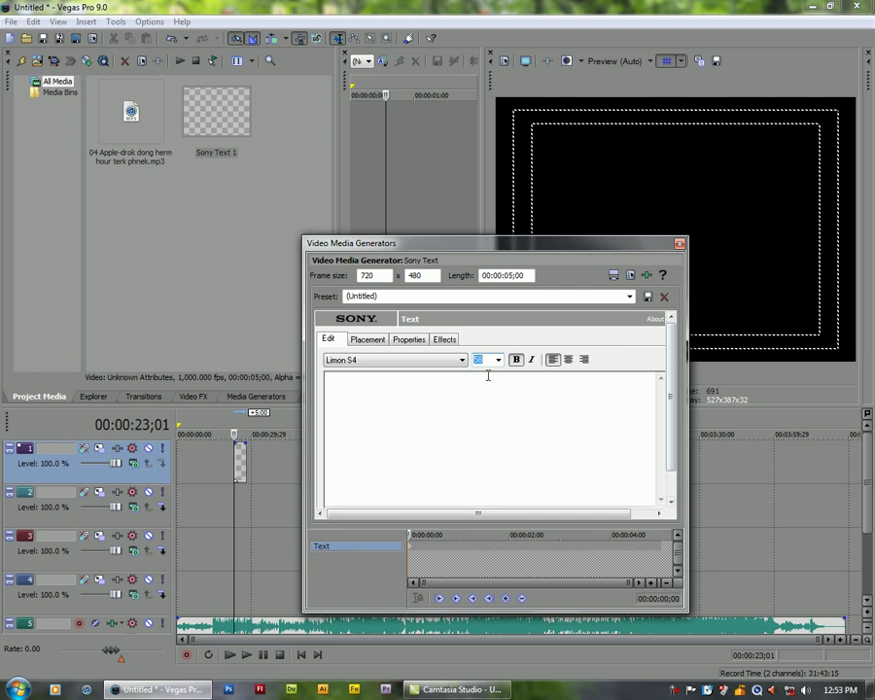
{"action": "type", "text": "58"}
{"action": "key", "text": "Return"}
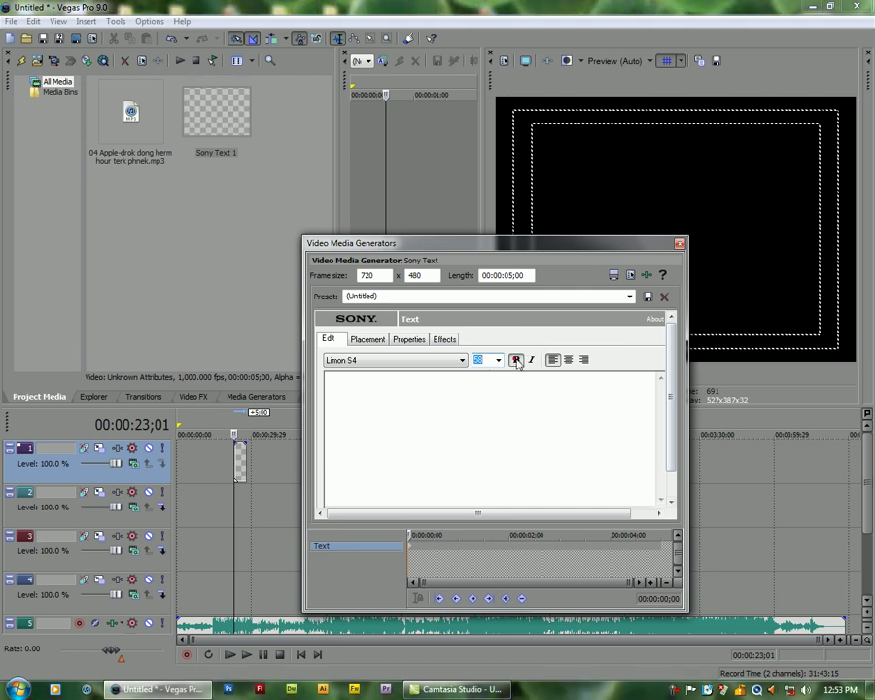
{"action": "left_click", "coordinate": [553, 360]}
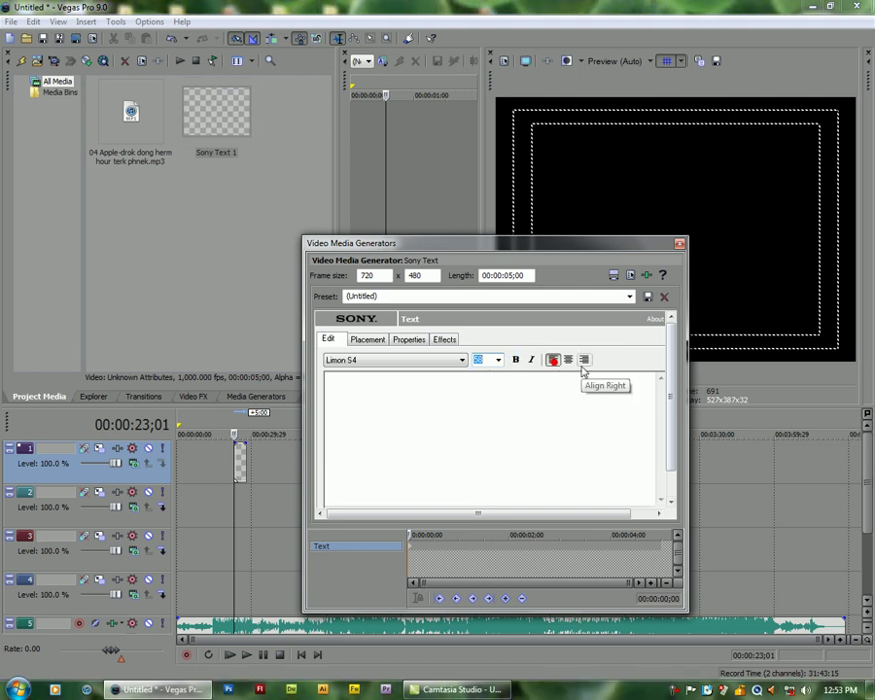
{"action": "left_click", "coordinate": [568, 360]}
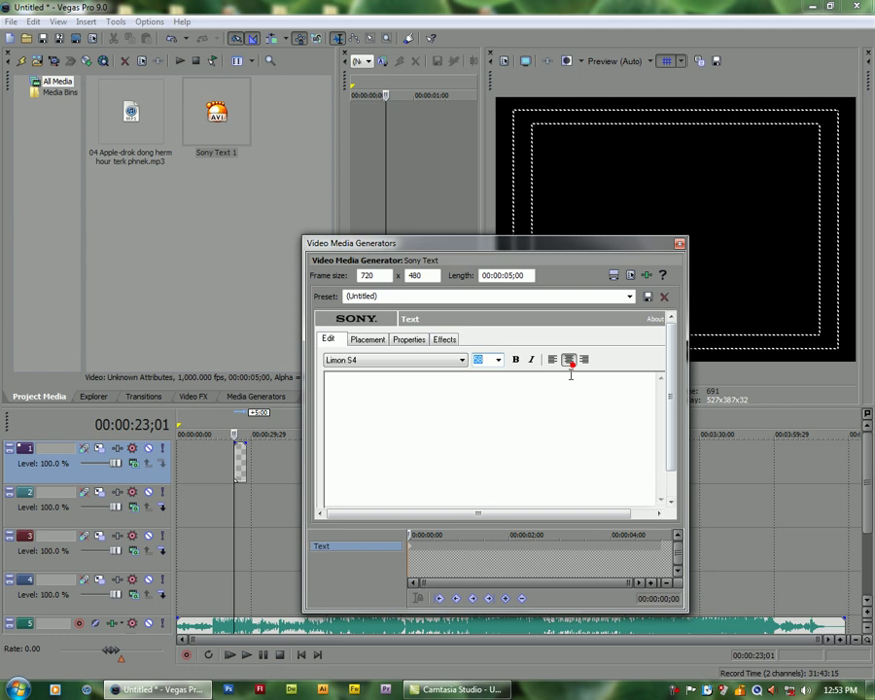
- Check the desktop note for the track 1 position and set the text placement's Y value to 0.390
{"action": "left_click", "coordinate": [368, 340]}
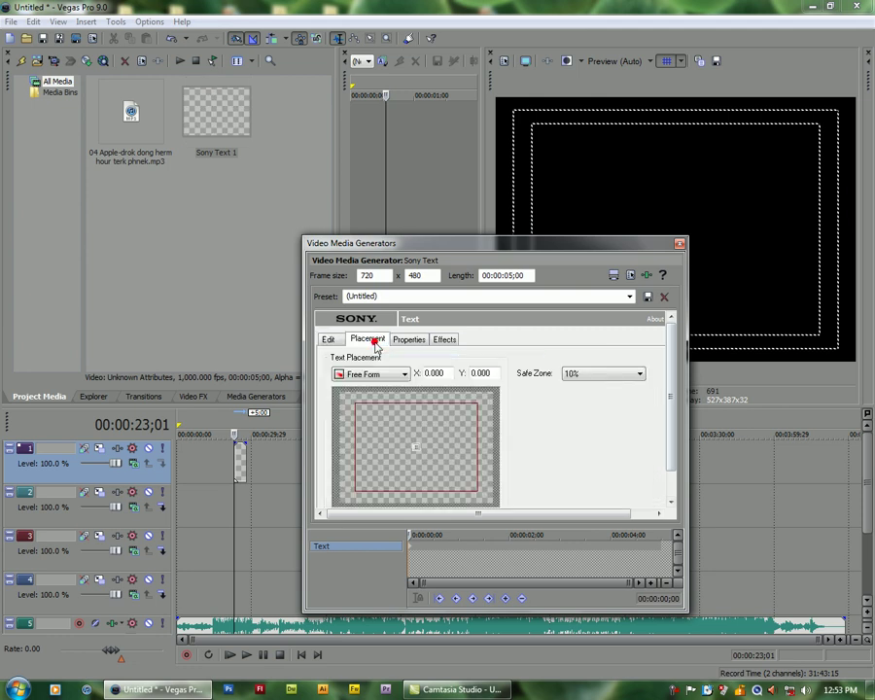
{"action": "left_click", "coordinate": [494, 373]}
{"action": "left_click", "coordinate": [809, 7]}
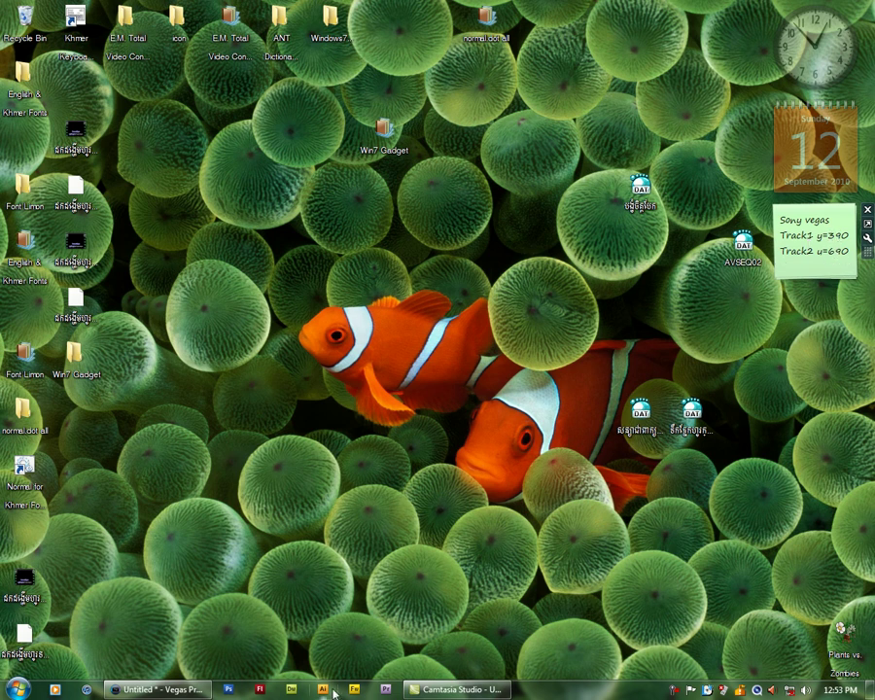
{"action": "left_click", "coordinate": [820, 248]}
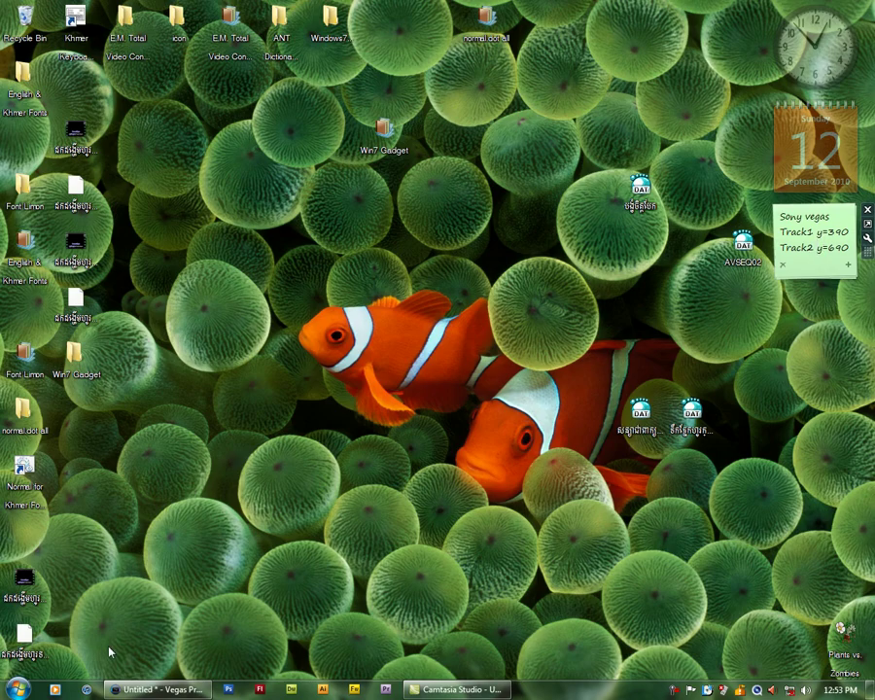
{"action": "left_click", "coordinate": [146, 689]}
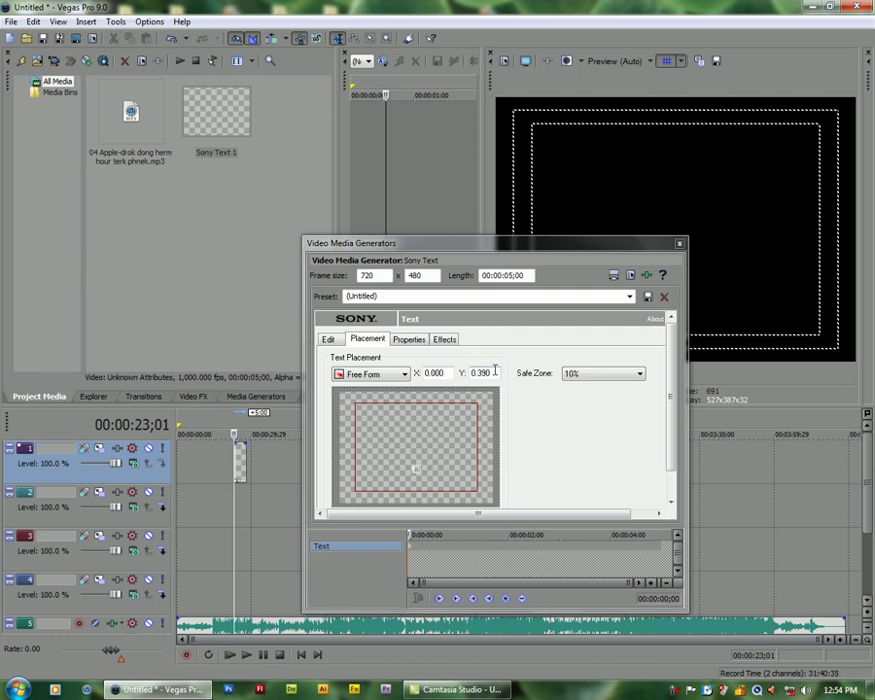
{"action": "left_click", "coordinate": [606, 375]}
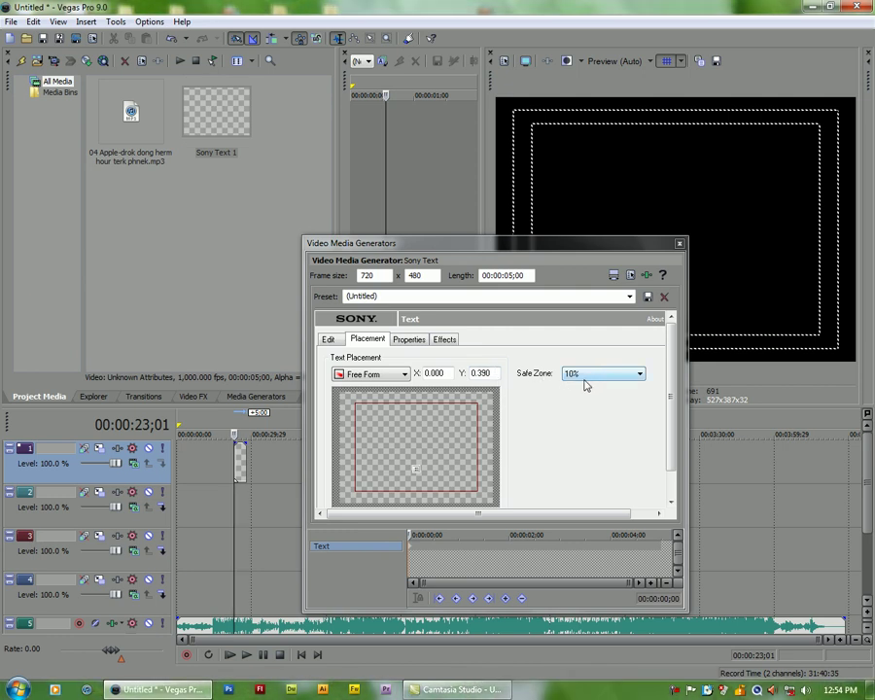
{"action": "mouse_move", "coordinate": [669, 444]}
{"action": "left_mouse_down"}
{"action": "mouse_move", "coordinate": [667, 457]}
{"action": "mouse_move", "coordinate": [666, 442]}
{"action": "left_mouse_up"}
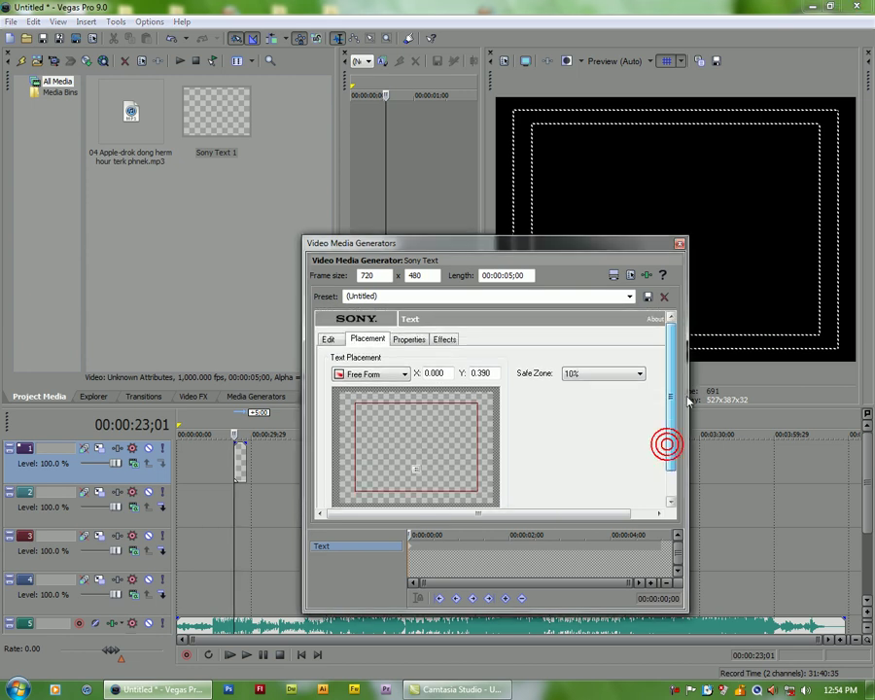
- Set the text colour to dark blue with RGB values 0, 0, 180
{"action": "left_click", "coordinate": [408, 340]}
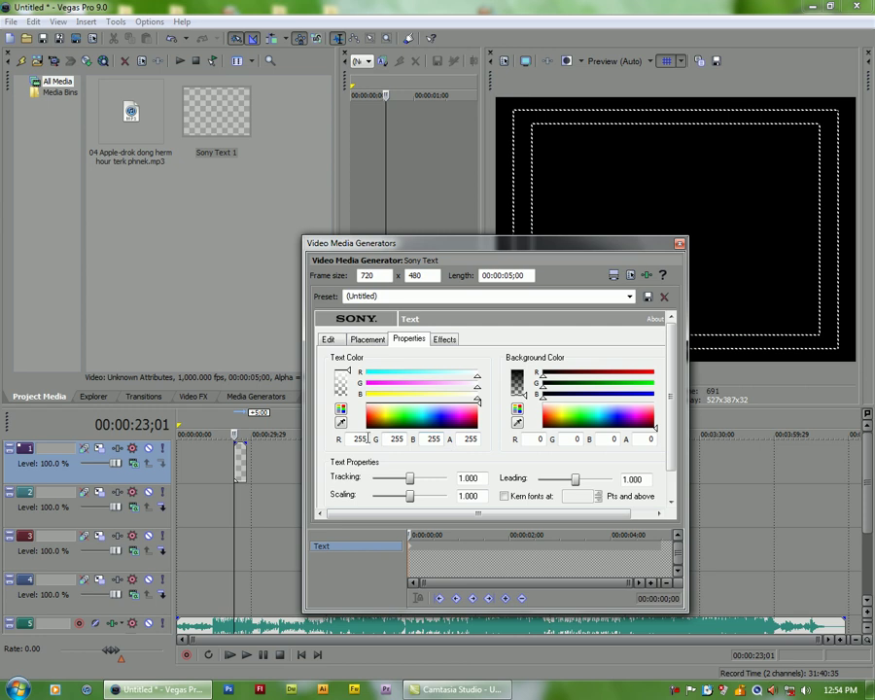
{"action": "double_click", "coordinate": [359, 438]}
{"action": "type", "text": "0"}
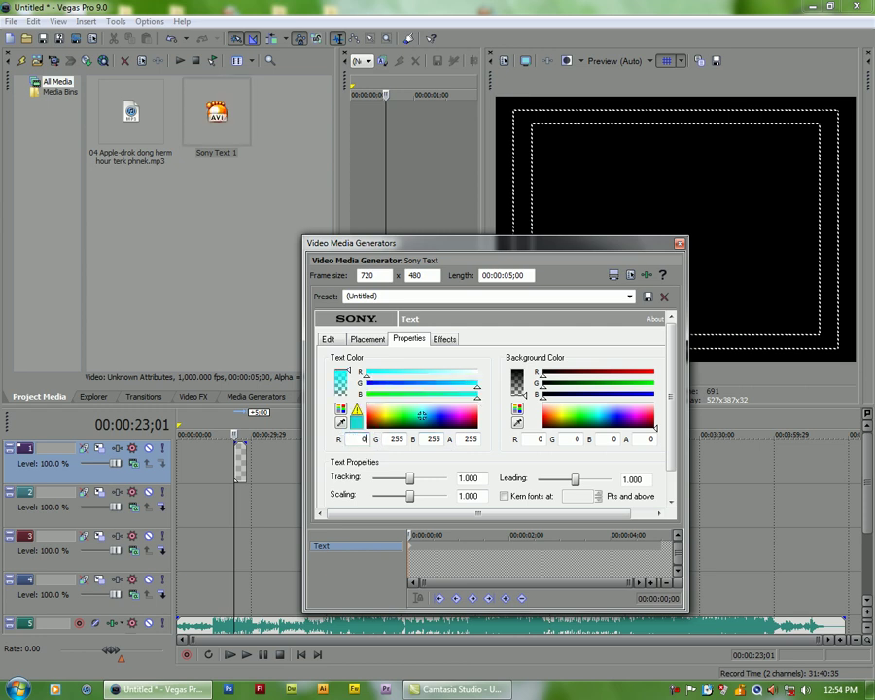
{"action": "double_click", "coordinate": [397, 438]}
{"action": "type", "text": "0"}
{"action": "key", "text": "Tab"}
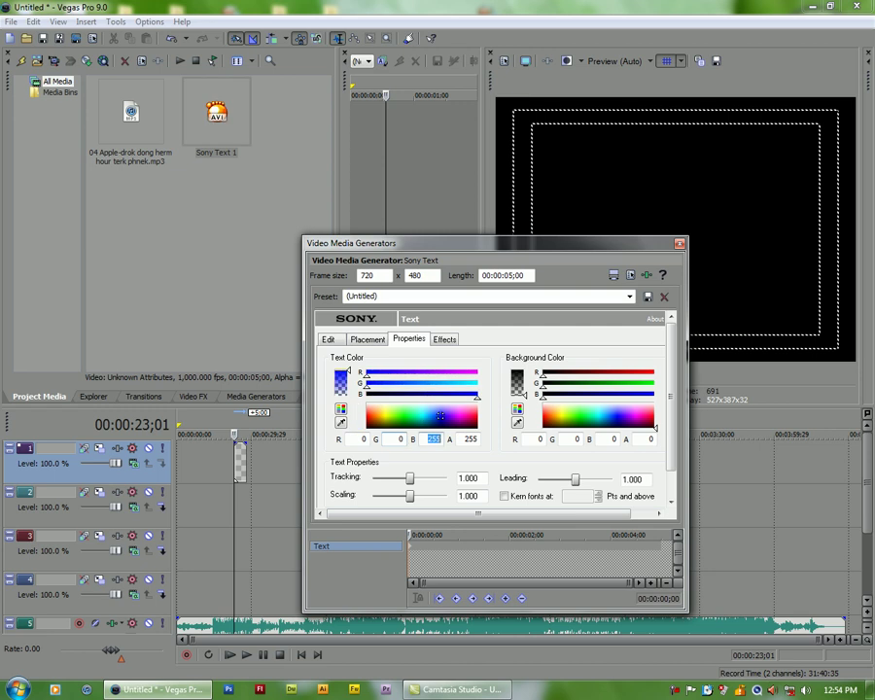
{"action": "type", "text": "180"}
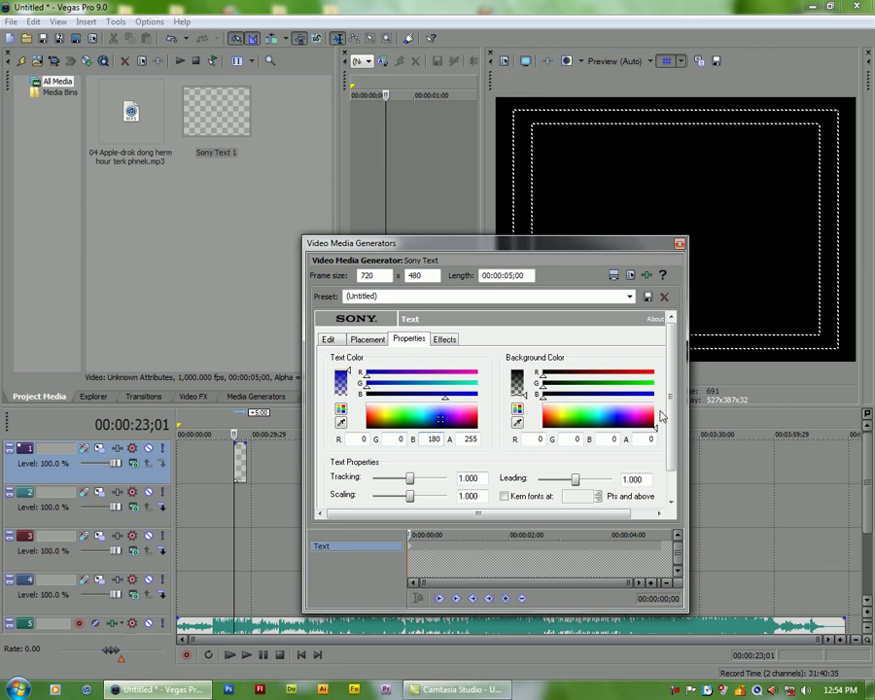
- Set the text's leading to 0.800
{"action": "left_click", "coordinate": [644, 479]}
{"action": "double_click", "coordinate": [646, 479]}
{"action": "type", "text": "1"}
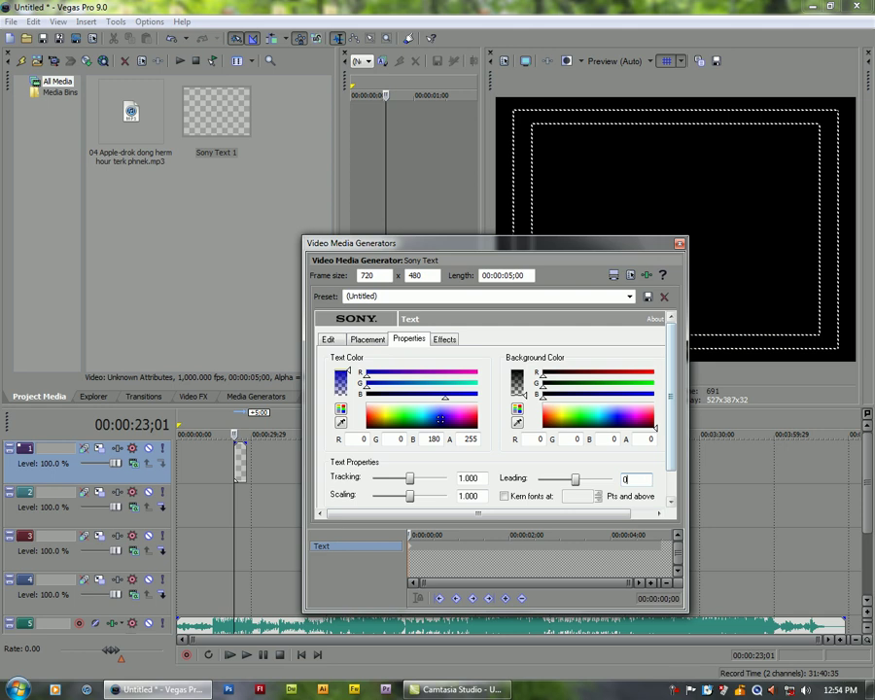
{"action": "type", "text": "00"}
- Enable the text outline and make it white by setting its blue value to 255
{"action": "left_click", "coordinate": [445, 339]}
{"action": "left_click", "coordinate": [335, 370]}
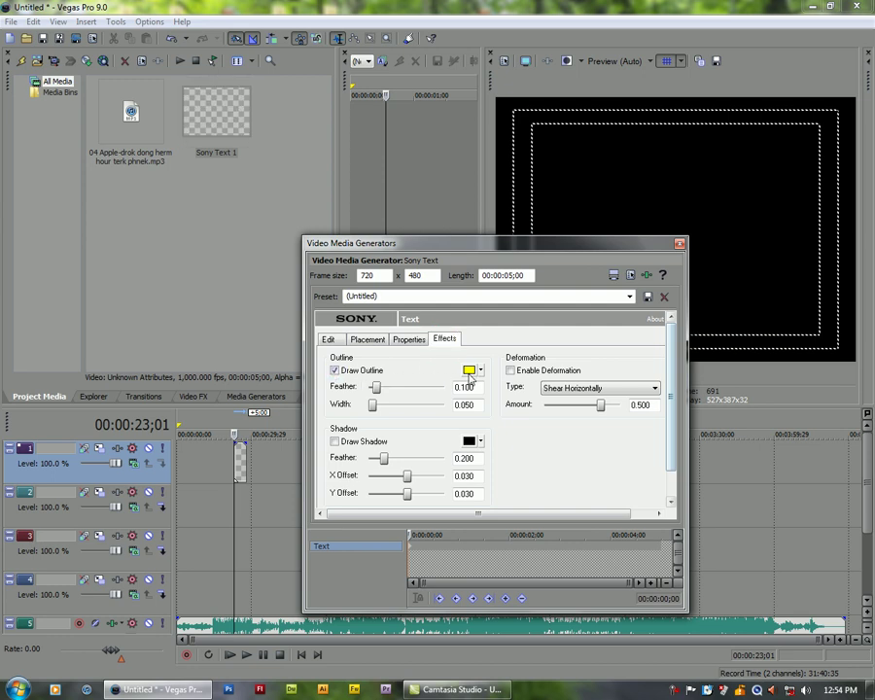
{"action": "left_click", "coordinate": [479, 370]}
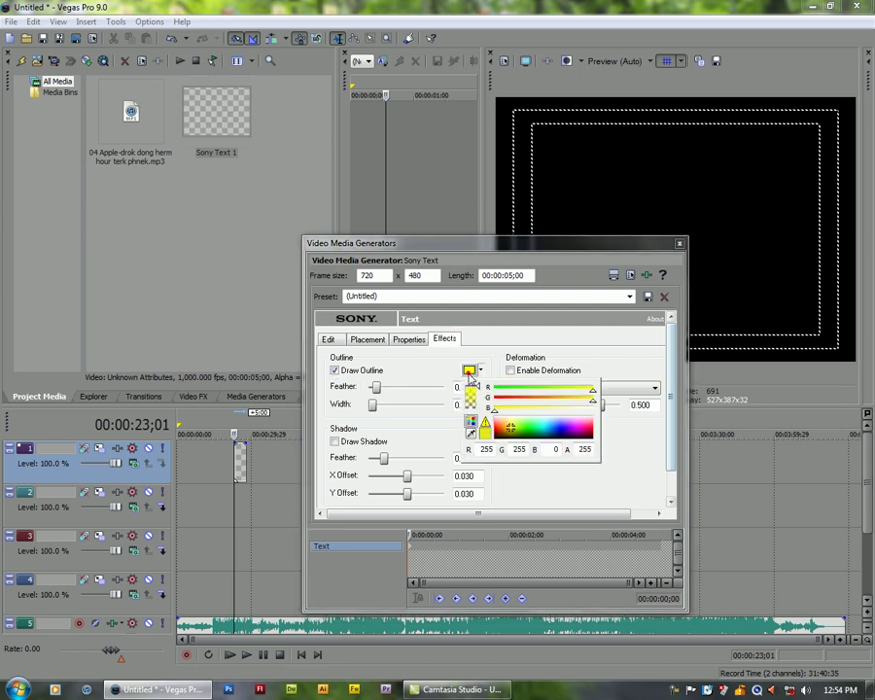
{"action": "left_click", "coordinate": [556, 449]}
{"action": "type", "text": "255"}
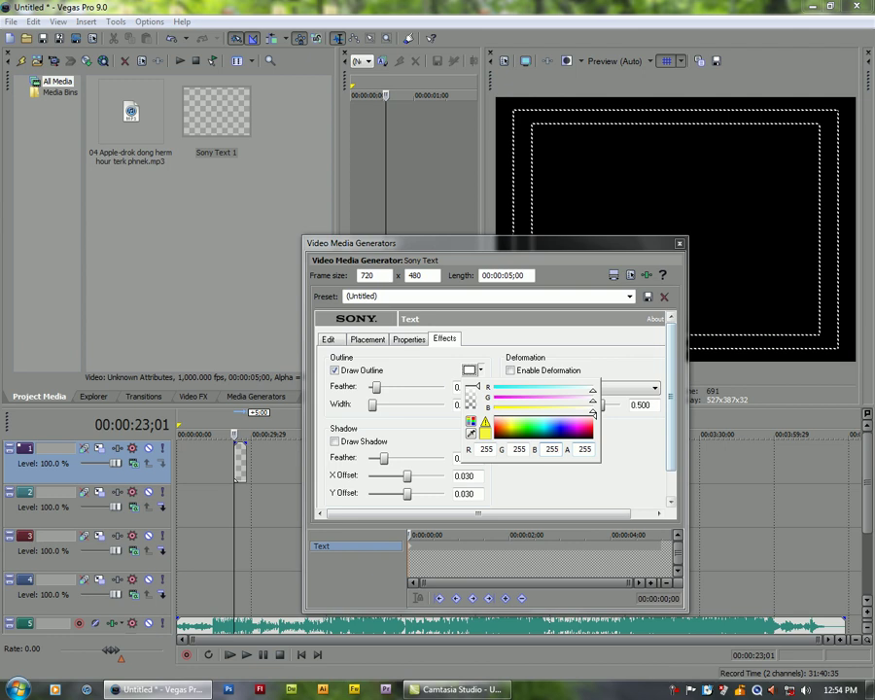
{"action": "key", "text": "Return"}
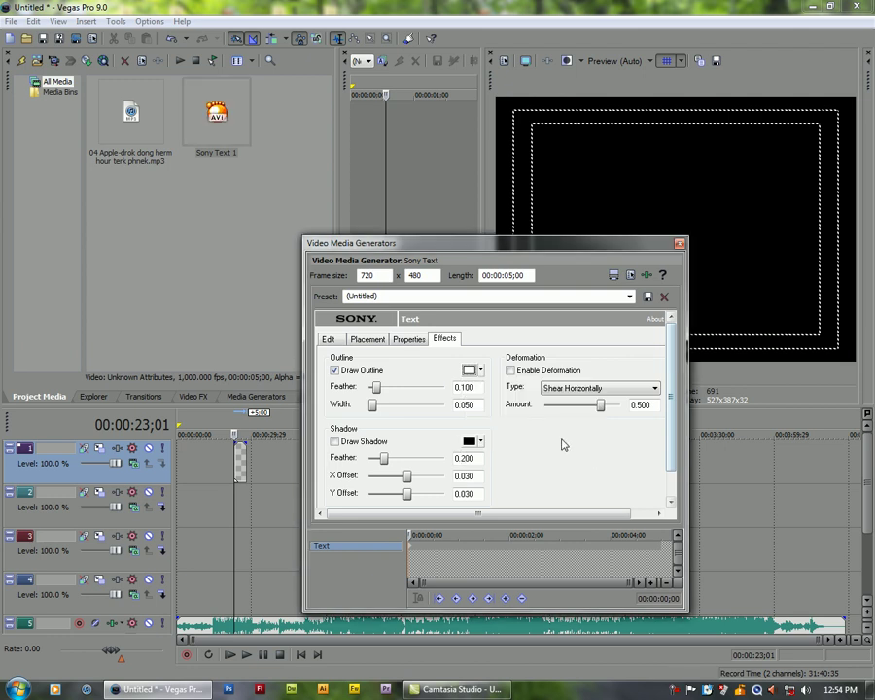
{"action": "left_click", "coordinate": [335, 443]}
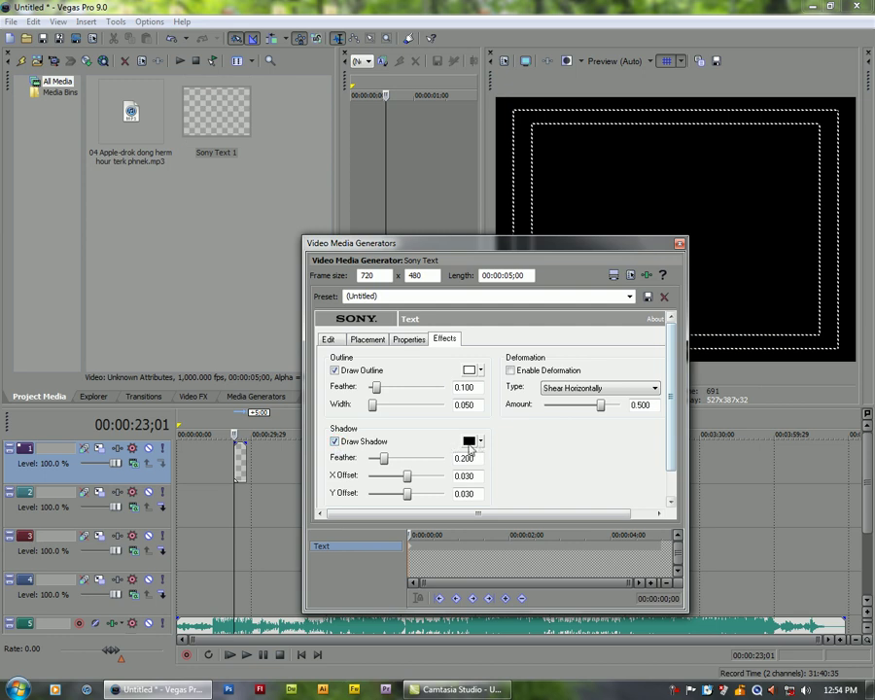
{"action": "left_click", "coordinate": [335, 442]}
{"action": "left_click", "coordinate": [336, 442]}
{"action": "left_click", "coordinate": [335, 443]}
- Set the outline's feather to 0.000 and its width to 0.130
{"action": "left_click_drag", "start_coordinate": [377, 388], "coordinate": [367, 398]}
{"action": "left_click", "coordinate": [481, 408]}
{"action": "double_click", "coordinate": [480, 406]}
{"action": "type", "text": "0"}
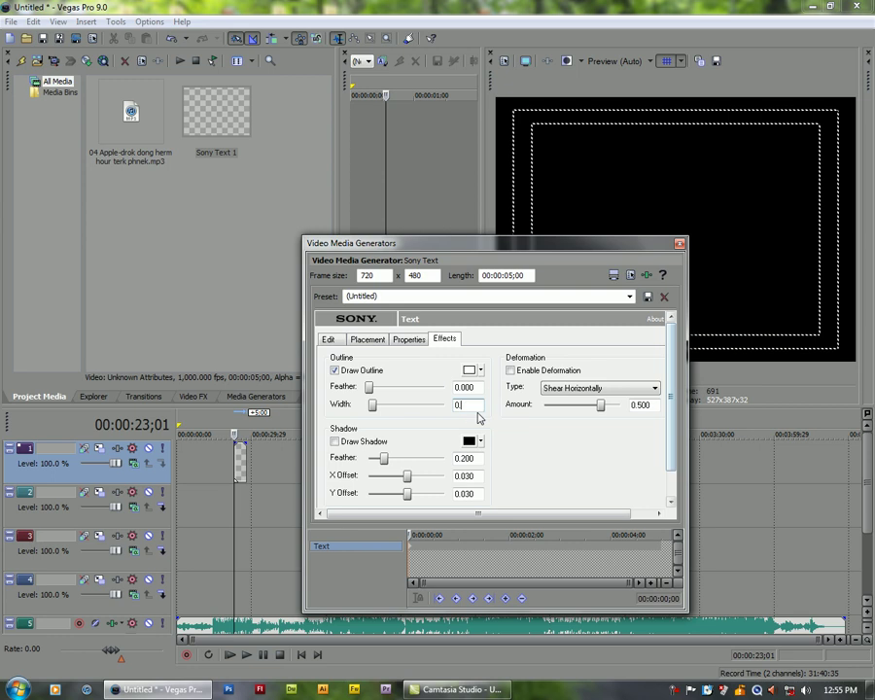
{"action": "type", "text": ".13"}
{"action": "key", "text": "Return"}
- Enable the text shadow and set its feather, X offset and Y offset to 0
{"action": "left_click", "coordinate": [333, 441]}
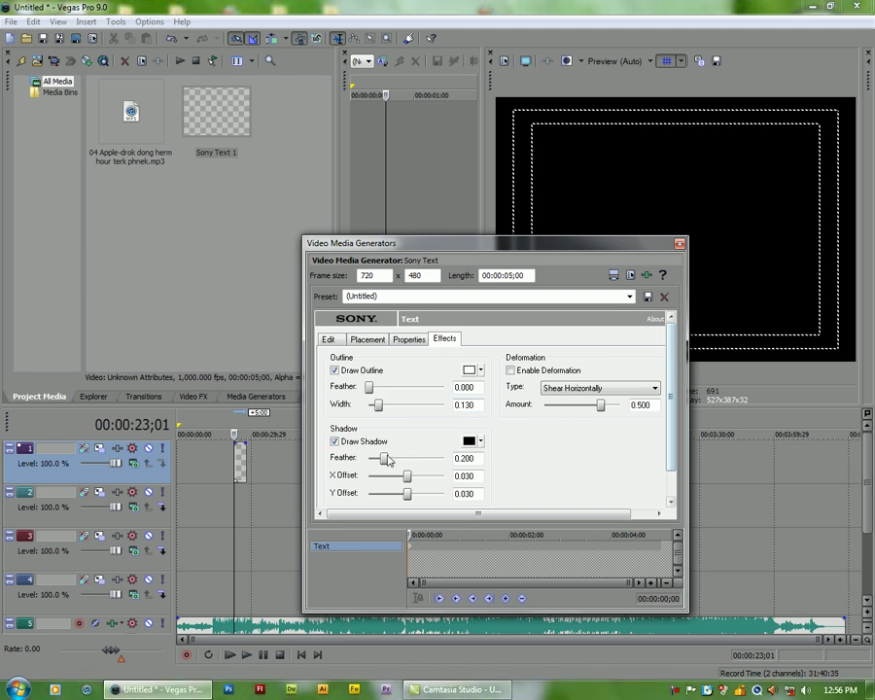
{"action": "double_click", "coordinate": [466, 458]}
{"action": "type", "text": "0"}
{"action": "key", "text": "Return"}
{"action": "double_click", "coordinate": [466, 476]}
{"action": "type", "text": "0"}
{"action": "key", "text": "Tab"}
{"action": "type", "text": "0"}
{"action": "key", "text": "Return"}
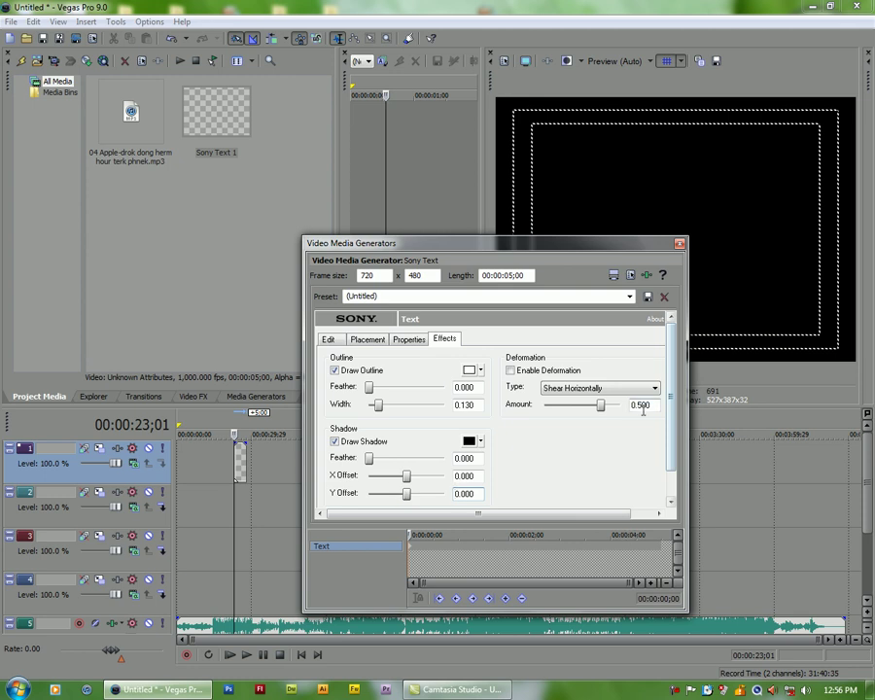
- Review the text event's formatting, placement, colour, leading, outline and shadow settings
{"action": "left_click", "coordinate": [409, 340]}
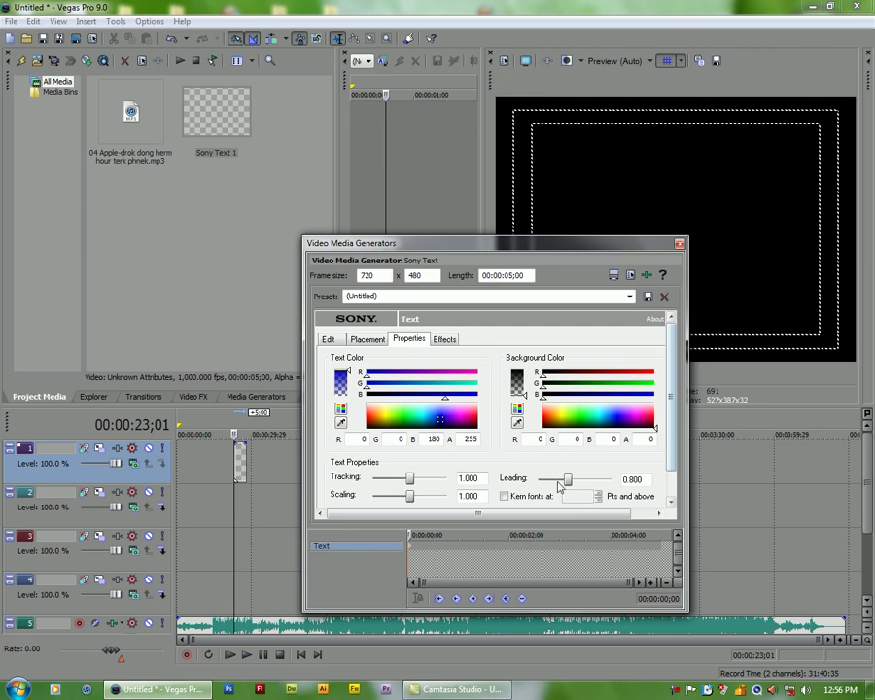
{"action": "left_click", "coordinate": [445, 339]}
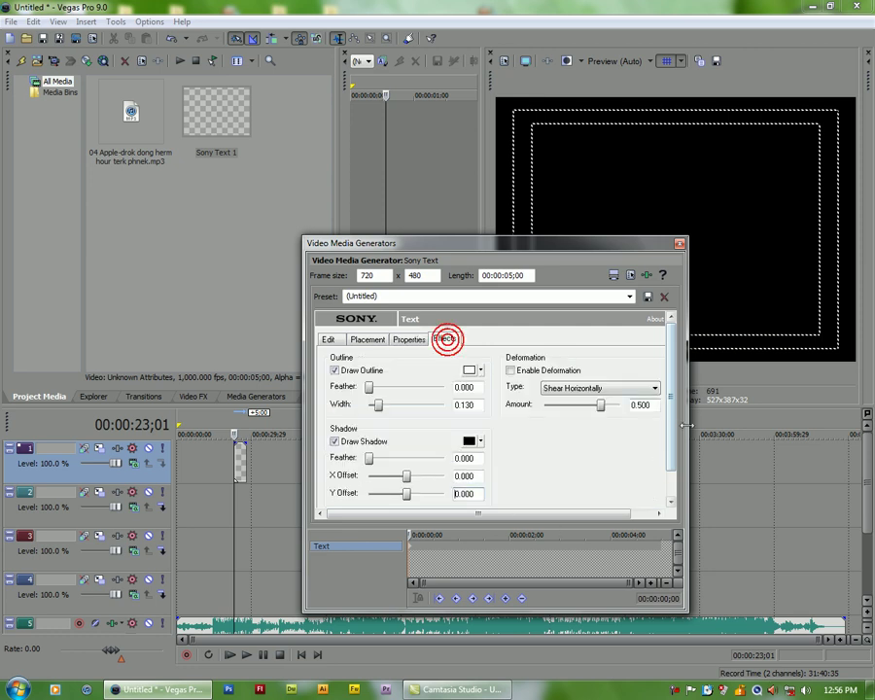
{"action": "left_click", "coordinate": [409, 339]}
{"action": "left_click", "coordinate": [367, 342]}
{"action": "left_click", "coordinate": [328, 339]}
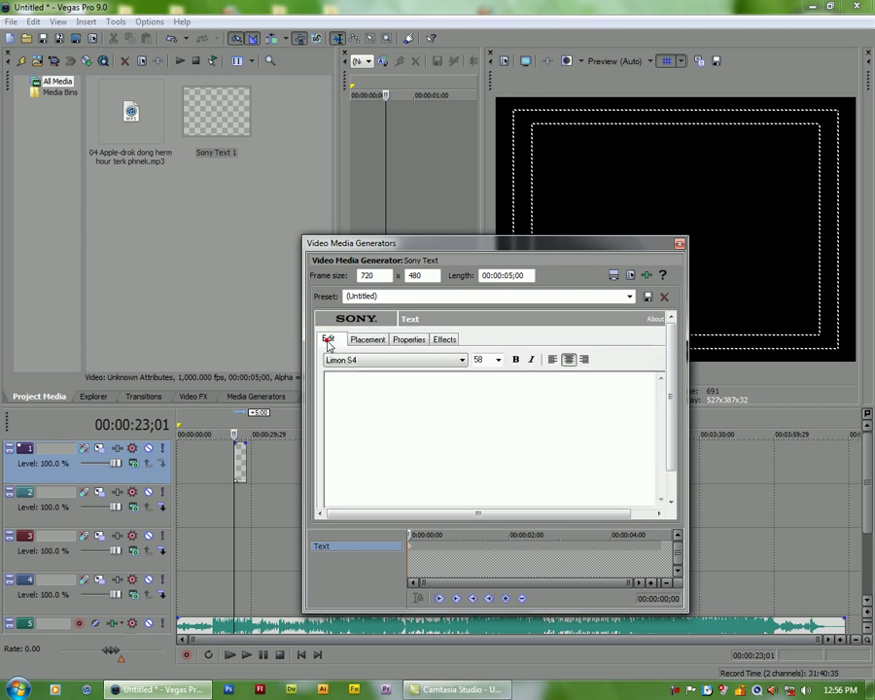
{"action": "left_click", "coordinate": [365, 341]}
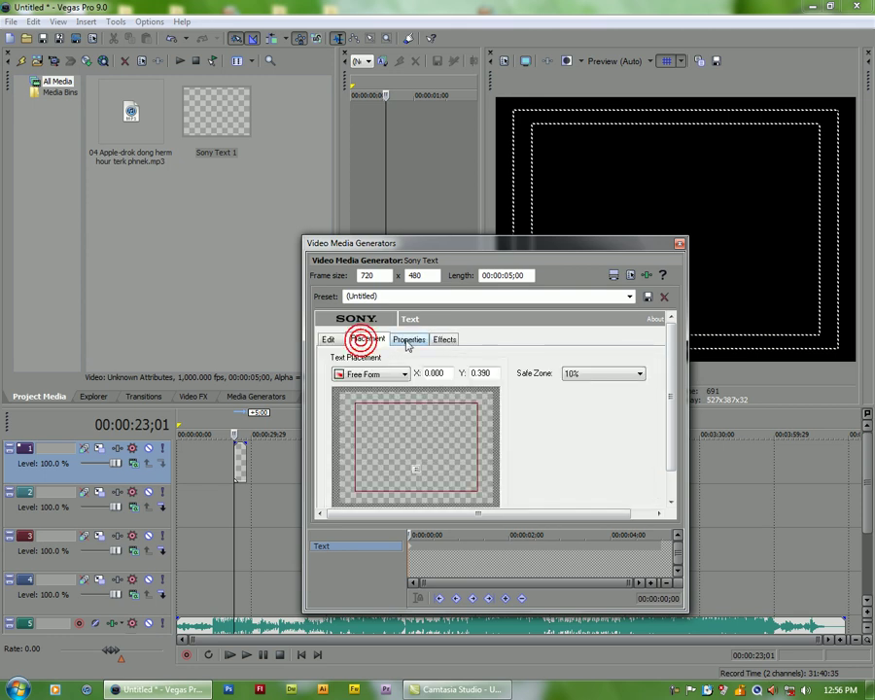
{"action": "left_click", "coordinate": [408, 341]}
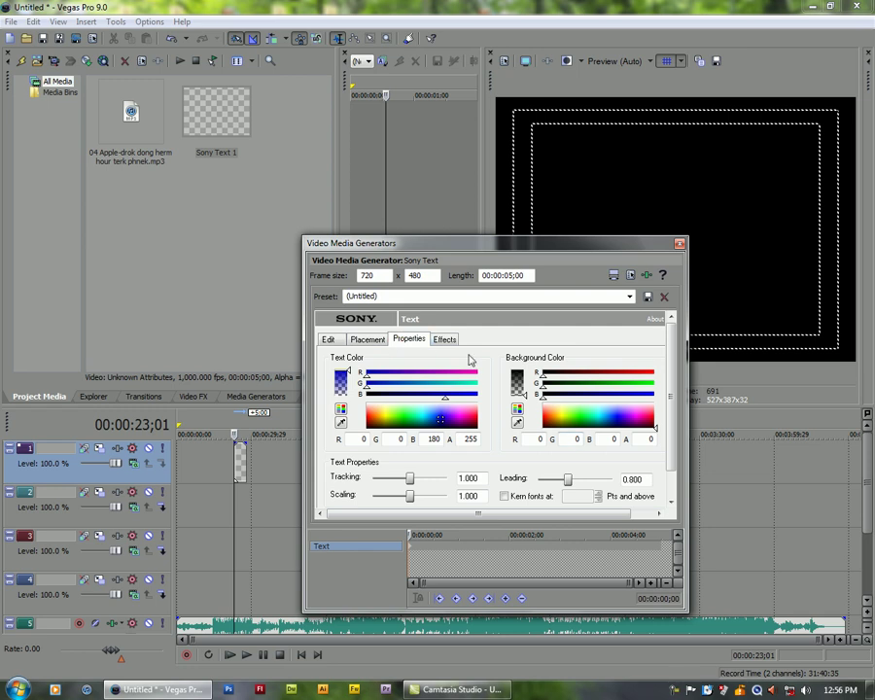
{"action": "left_click", "coordinate": [444, 339]}
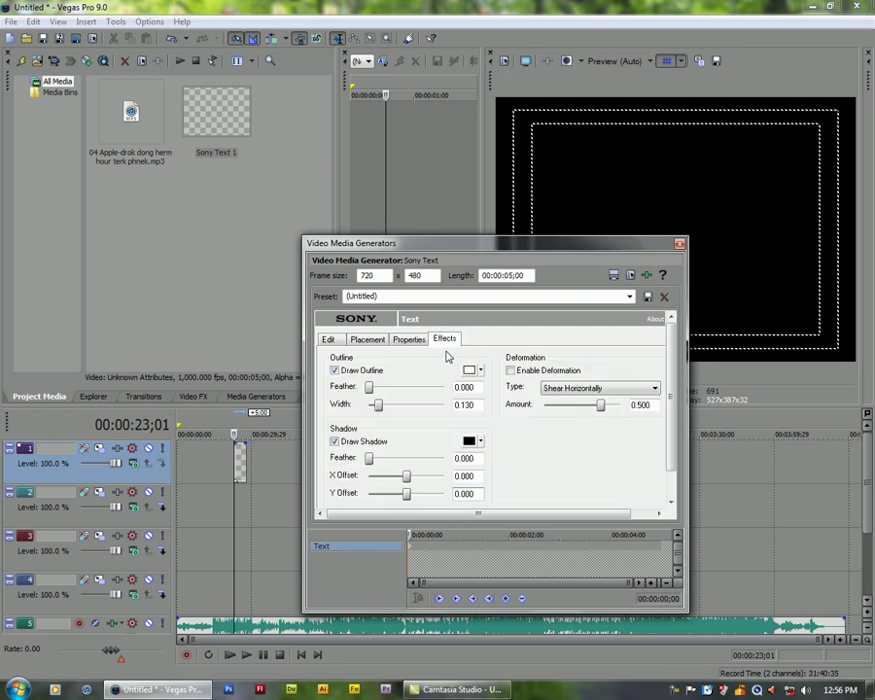
{"action": "left_click", "coordinate": [329, 339]}
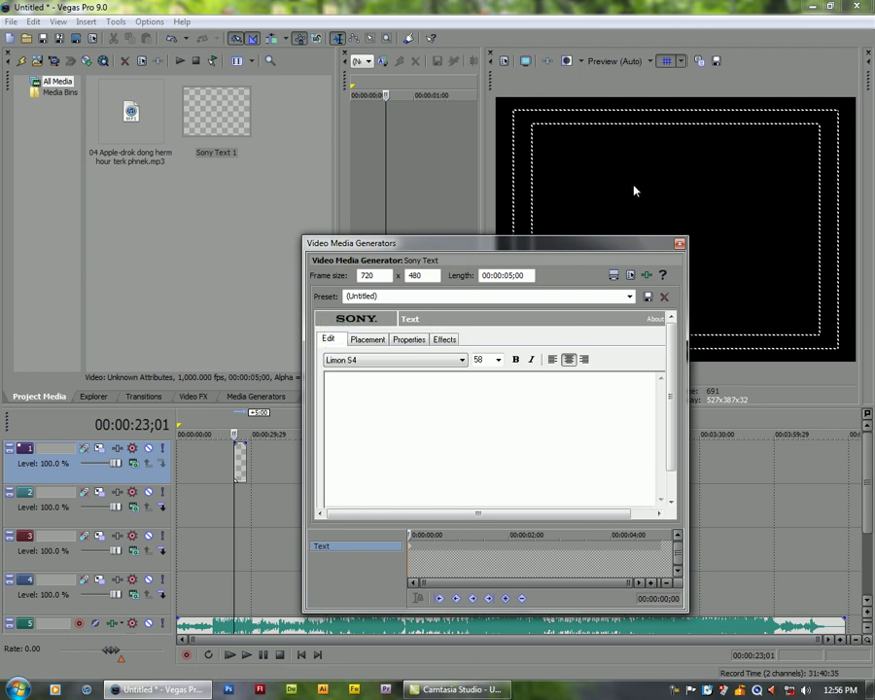
- Save the current text style as a preset named track_1 strok and check that it is in the preset list
{"action": "left_click", "coordinate": [384, 296]}
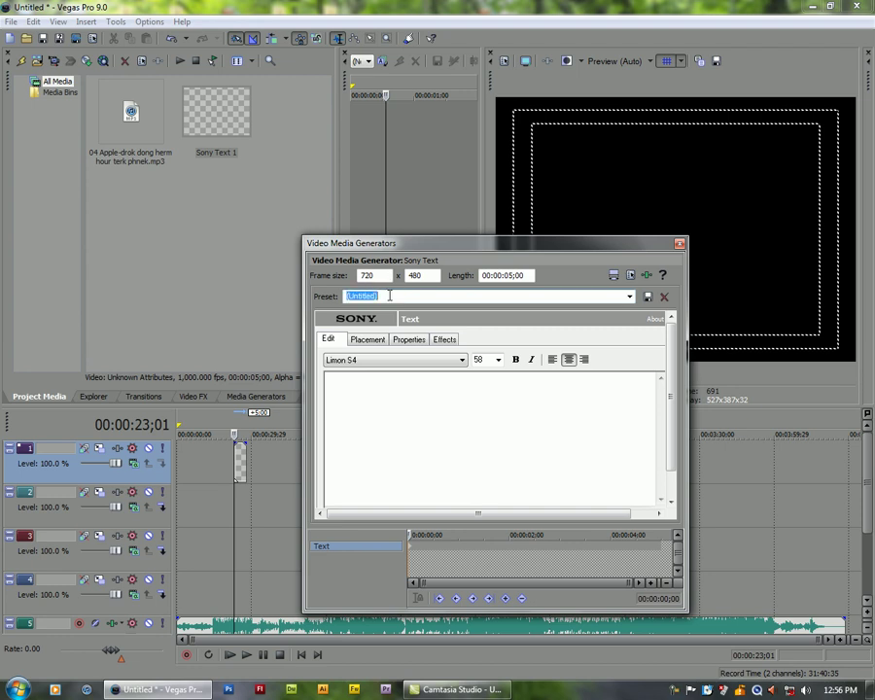
{"action": "type", "text": "track_1s"}
{"action": "key", "text": "BackSpace"}
{"action": "key", "text": "BackSpace"}
{"action": "type", "text": "strok"}
{"action": "key", "text": "Left"}
{"action": "key", "text": "Left"}
{"action": "key", "text": "Left"}
{"action": "key", "text": "Left"}
{"action": "key", "text": "Left"}
{"action": "key", "text": "Left"}
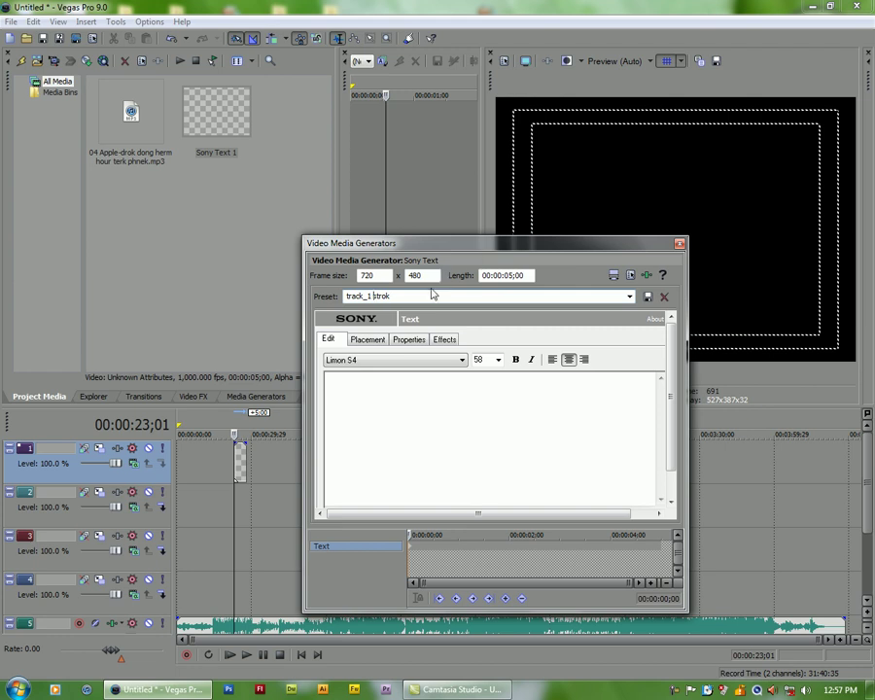
{"action": "double_click", "coordinate": [400, 295]}
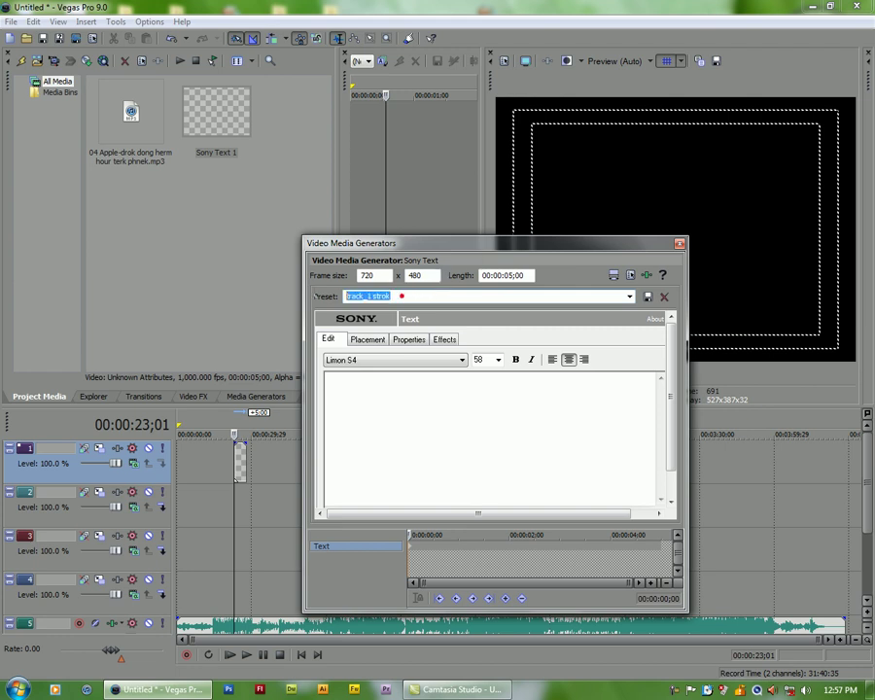
{"action": "left_click", "coordinate": [648, 297]}
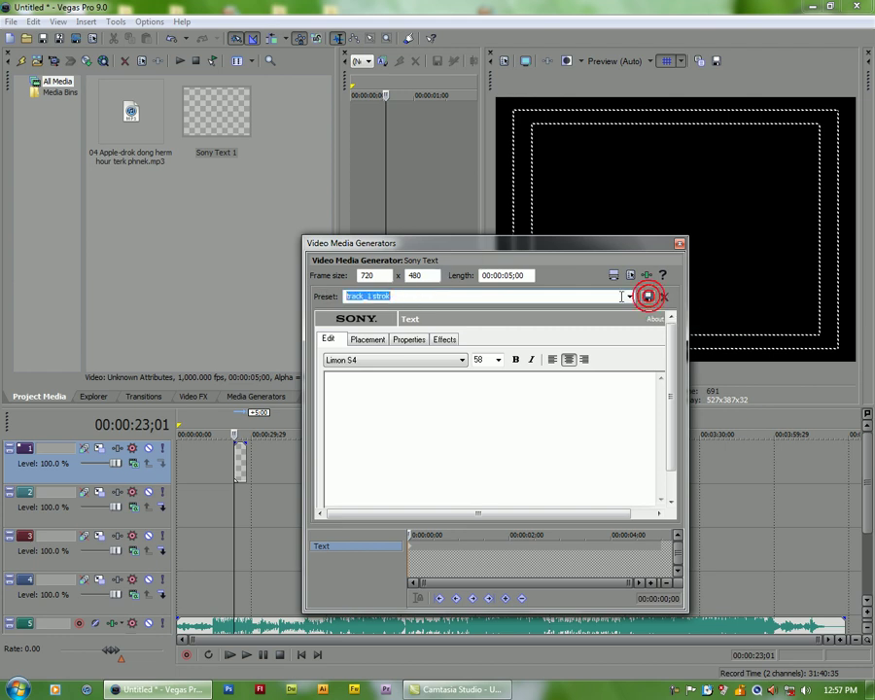
{"action": "left_click", "coordinate": [630, 297]}
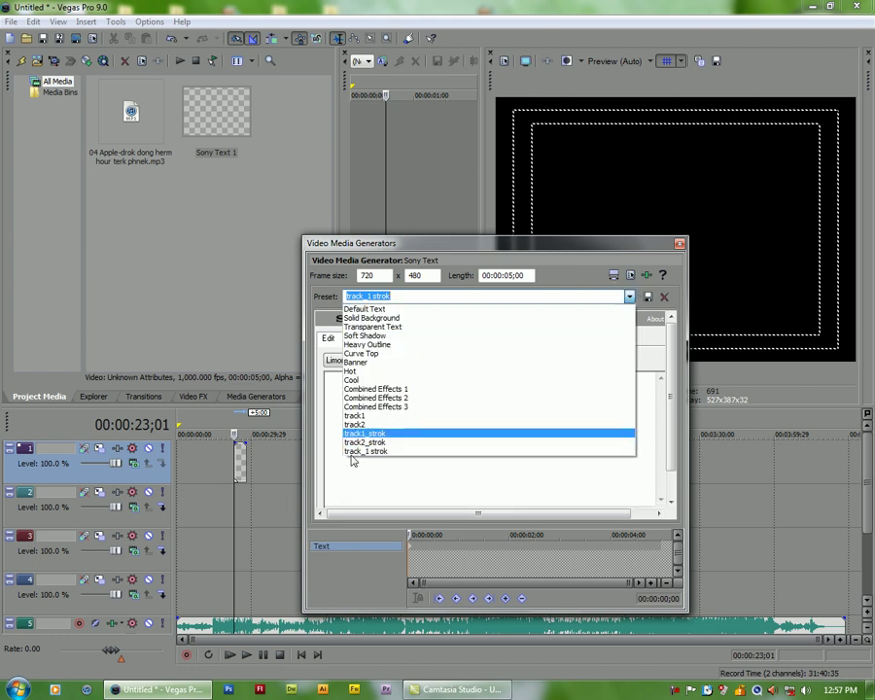
{"action": "left_click", "coordinate": [559, 251]}
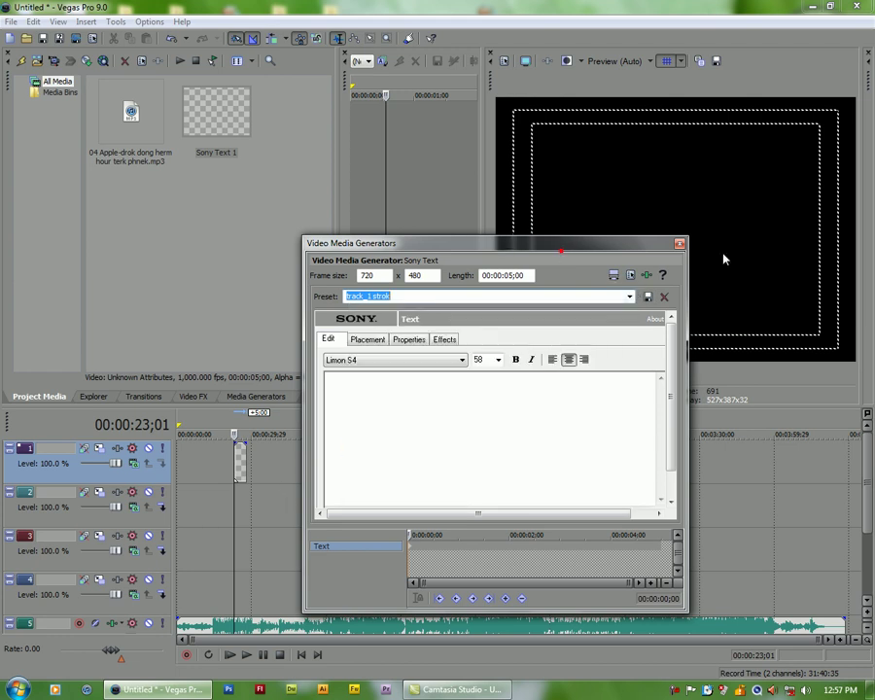
- Close the media generator and delete the blank text event from track 1
{"action": "left_click", "coordinate": [680, 244]}
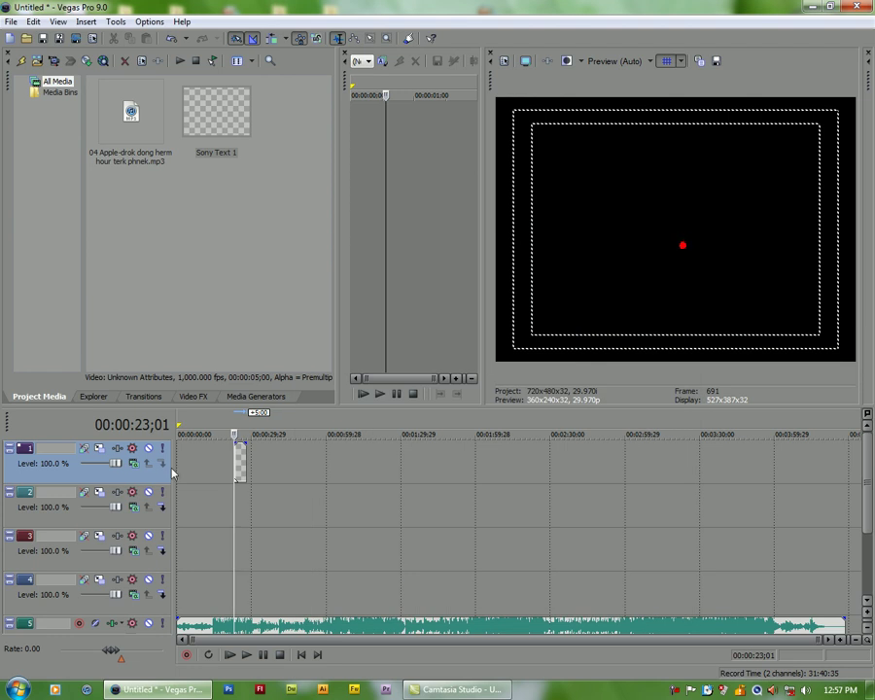
{"action": "left_click", "coordinate": [244, 462]}
{"action": "left_click_drag", "start_coordinate": [242, 468], "coordinate": [242, 463]}
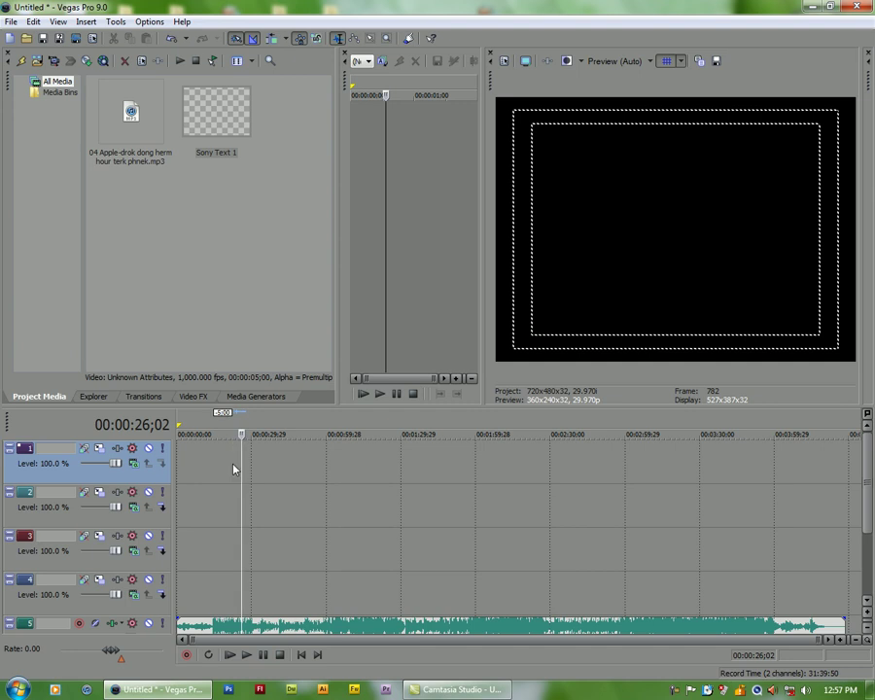
- Insert a text event on track 1 at 00:00:26;02 and apply the track_1 strok preset to it
{"action": "right_click", "coordinate": [240, 460]}
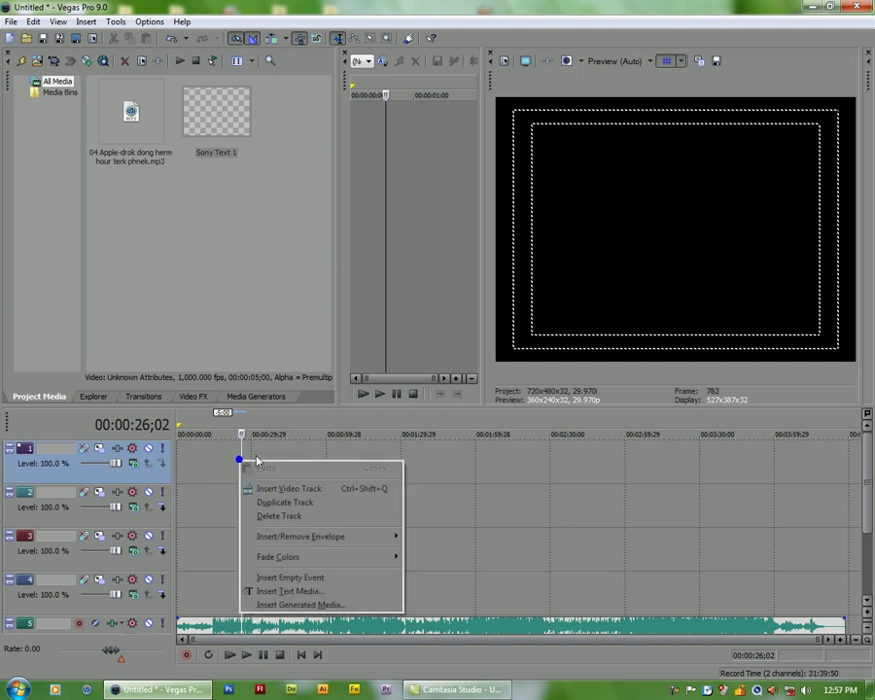
{"action": "left_click", "coordinate": [284, 589]}
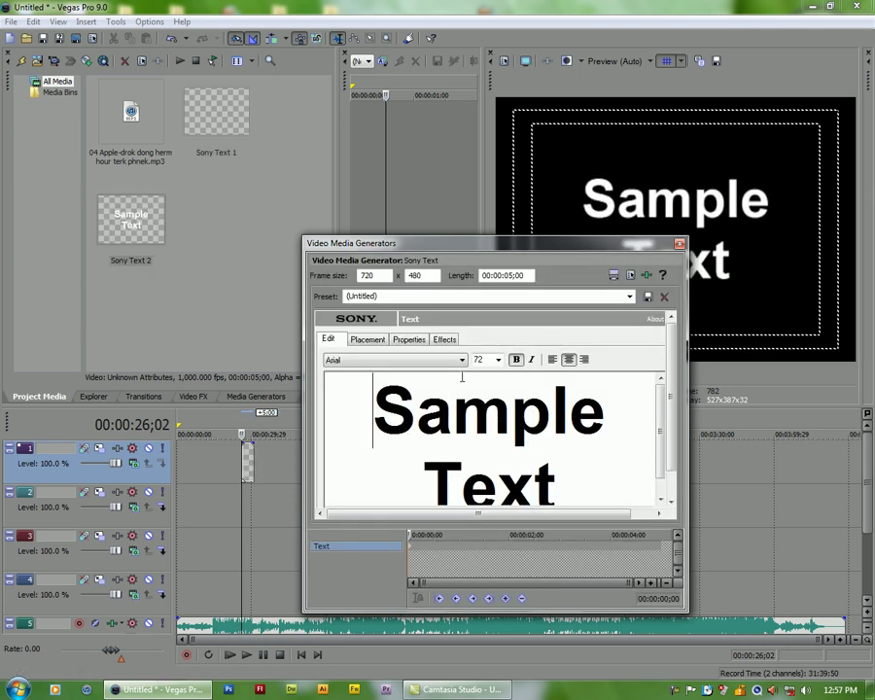
{"action": "left_click", "coordinate": [629, 296]}
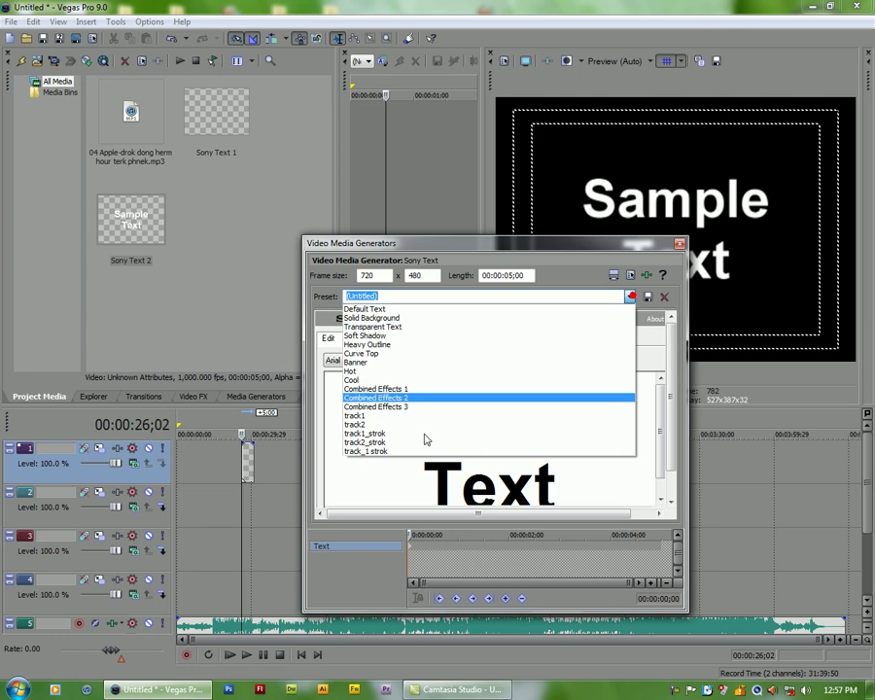
{"action": "left_click", "coordinate": [374, 451]}
- Enter the Khmer lyric មិនអាចទប់ចិត្តបាន as the text of the track 1 event
{"action": "left_click", "coordinate": [493, 412]}
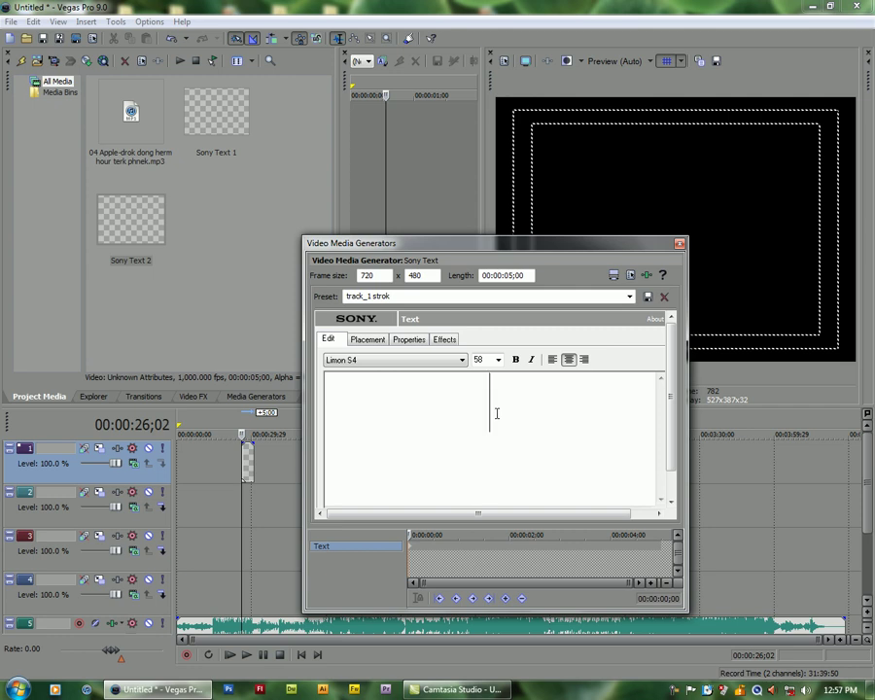
{"action": "type", "text": "b"}
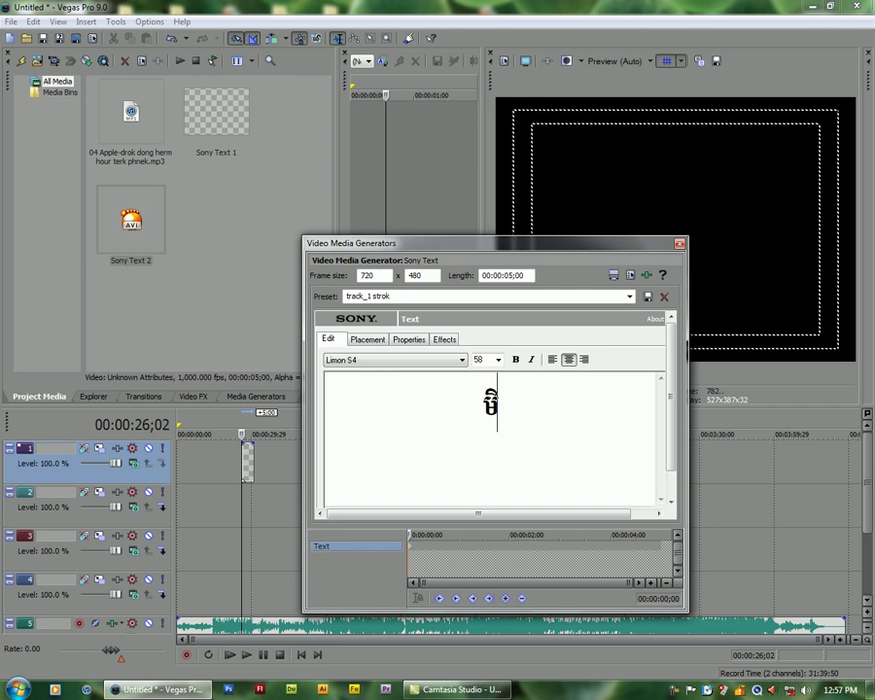
{"action": "type", "text": "n"}
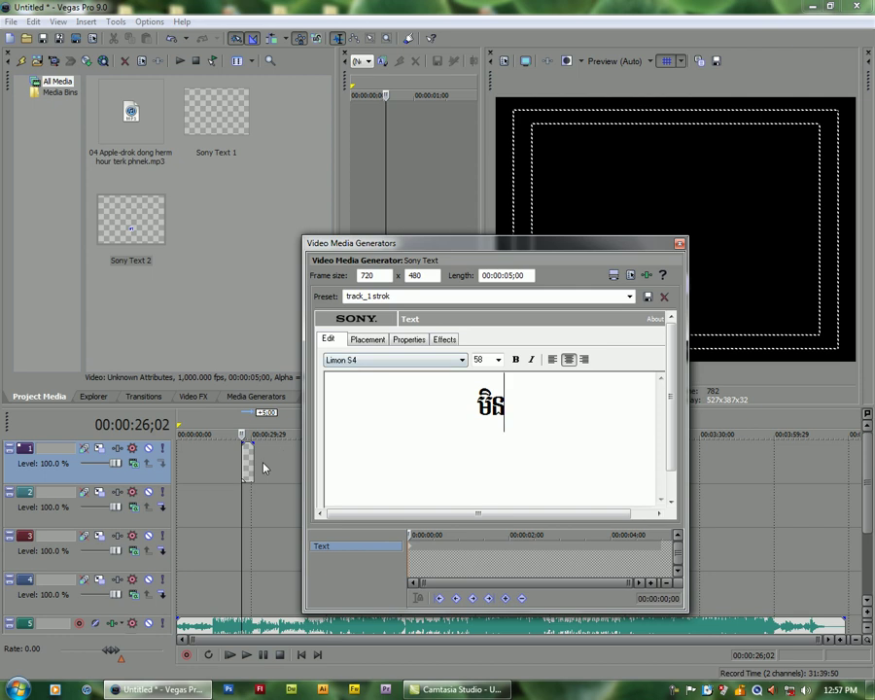
{"action": "left_click", "coordinate": [244, 465]}
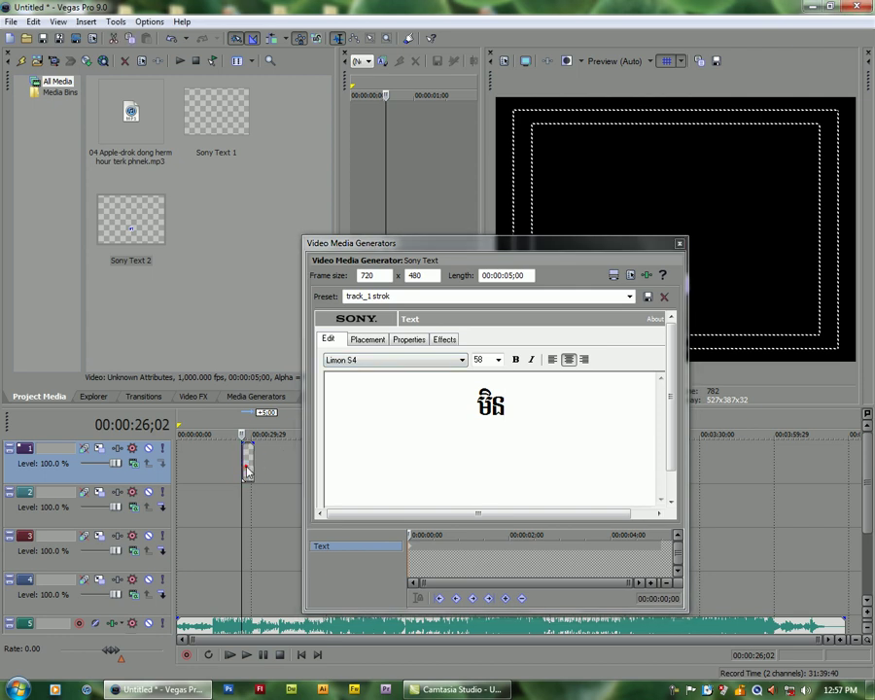
{"action": "left_click", "coordinate": [246, 465]}
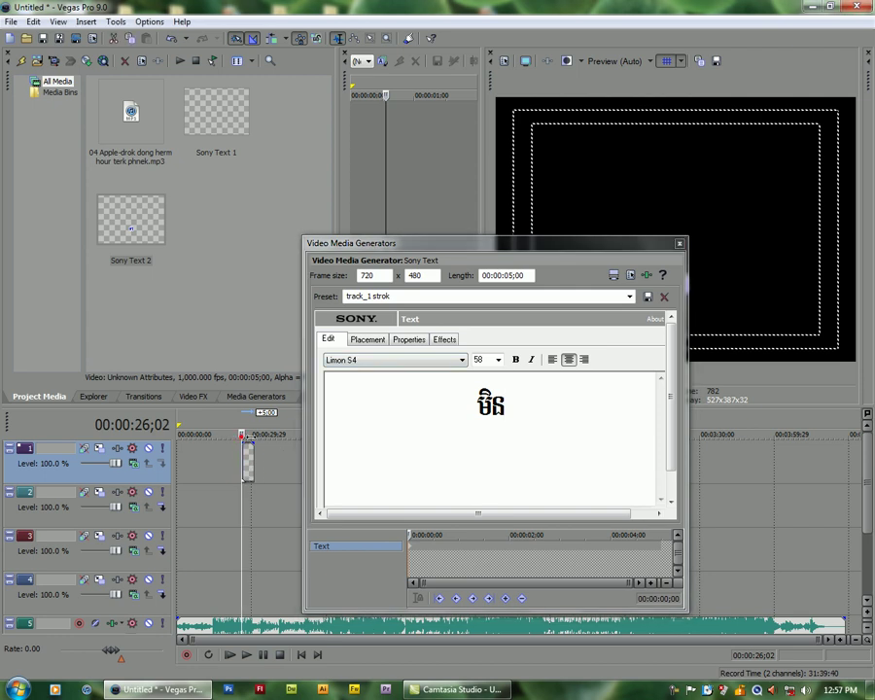
{"action": "left_click", "coordinate": [241, 437]}
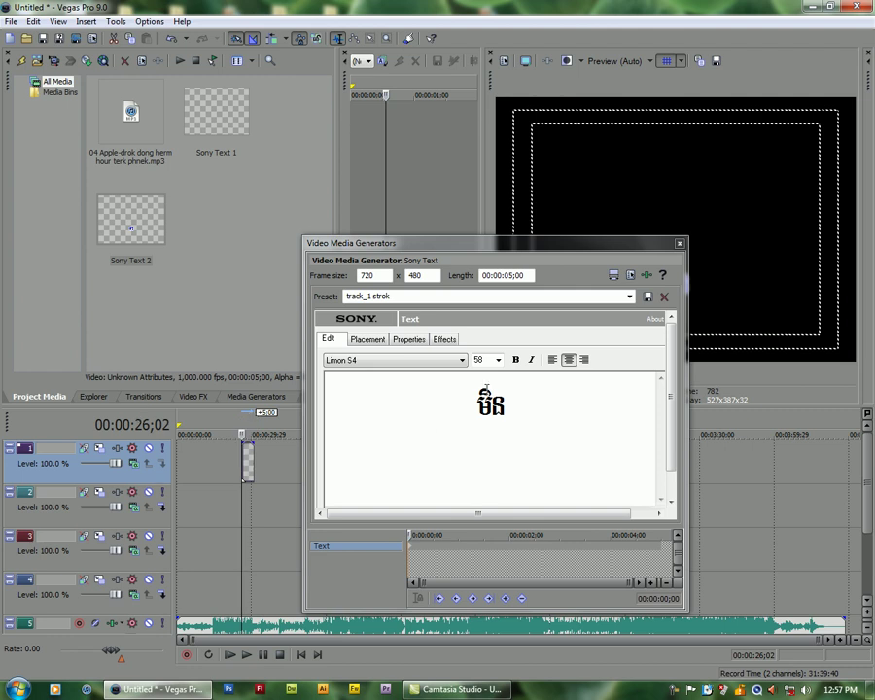
{"action": "left_click", "coordinate": [506, 406]}
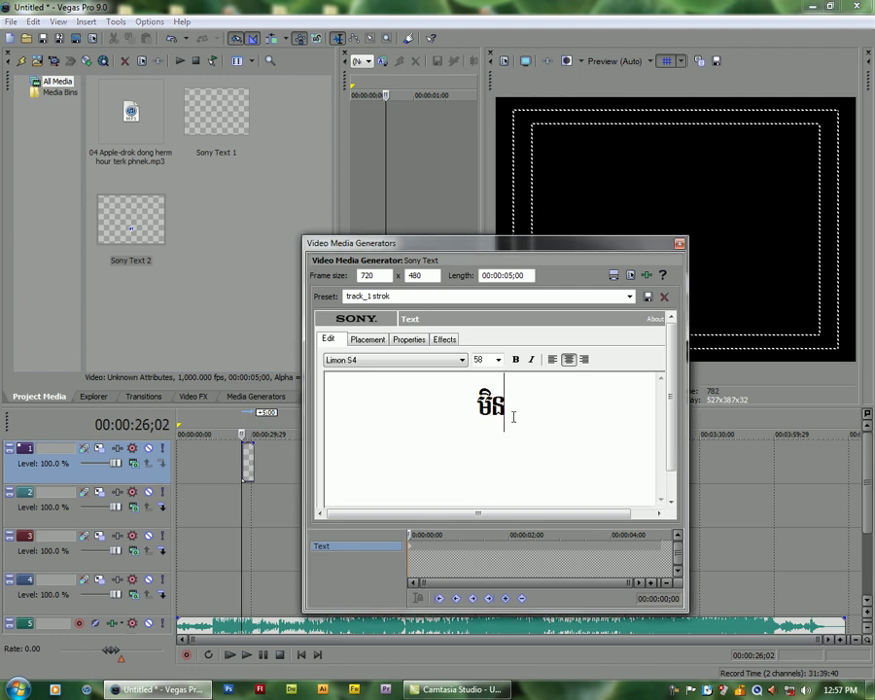
{"action": "type", "text": "G"}
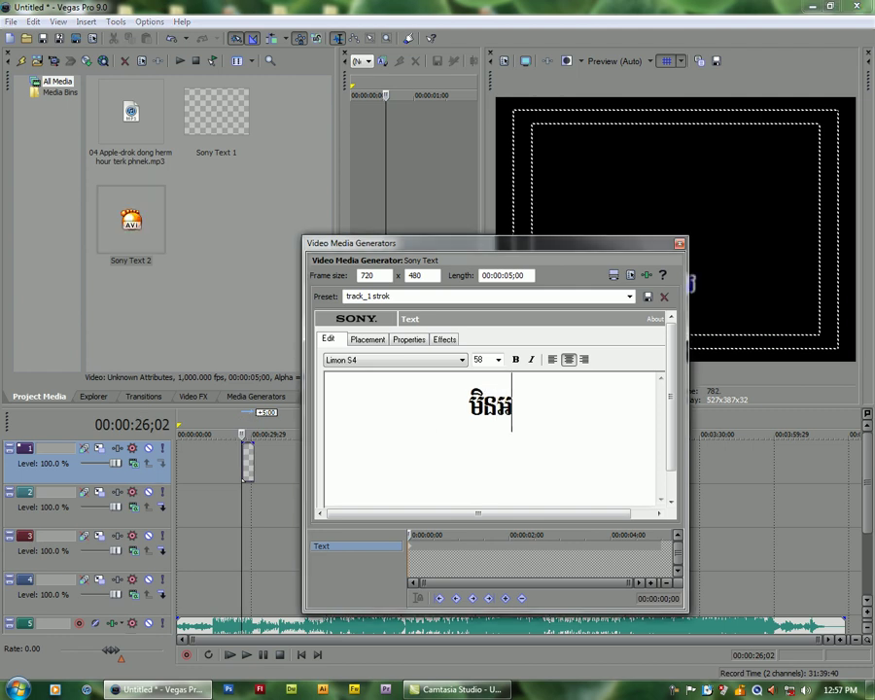
{"action": "type", "text": "ca"}
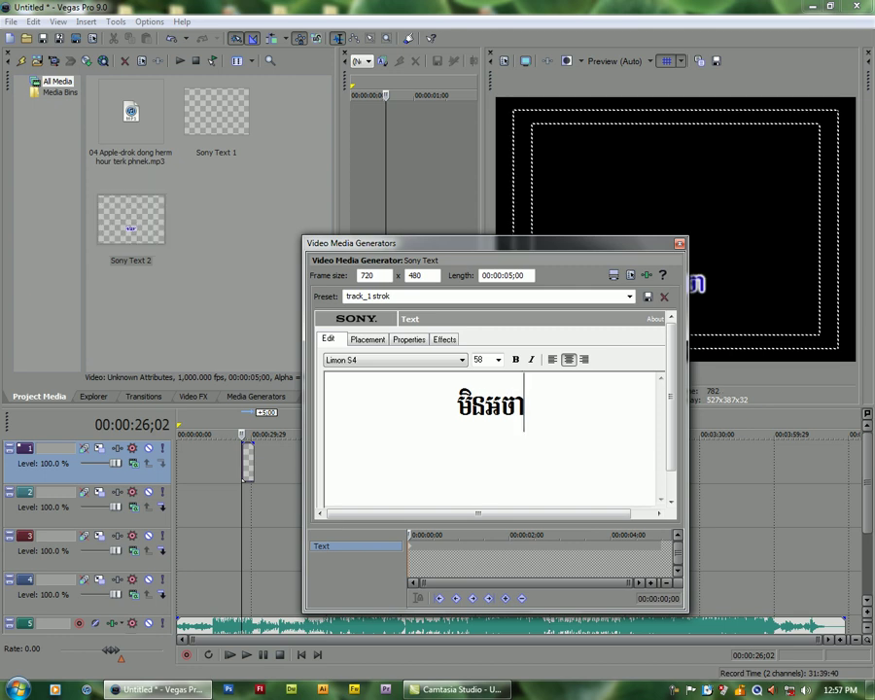
{"action": "key", "text": "BackSpace"}
{"action": "key", "text": "BackSpace"}
{"action": "key", "text": "BackSpace"}
{"action": "type", "text": "a"}
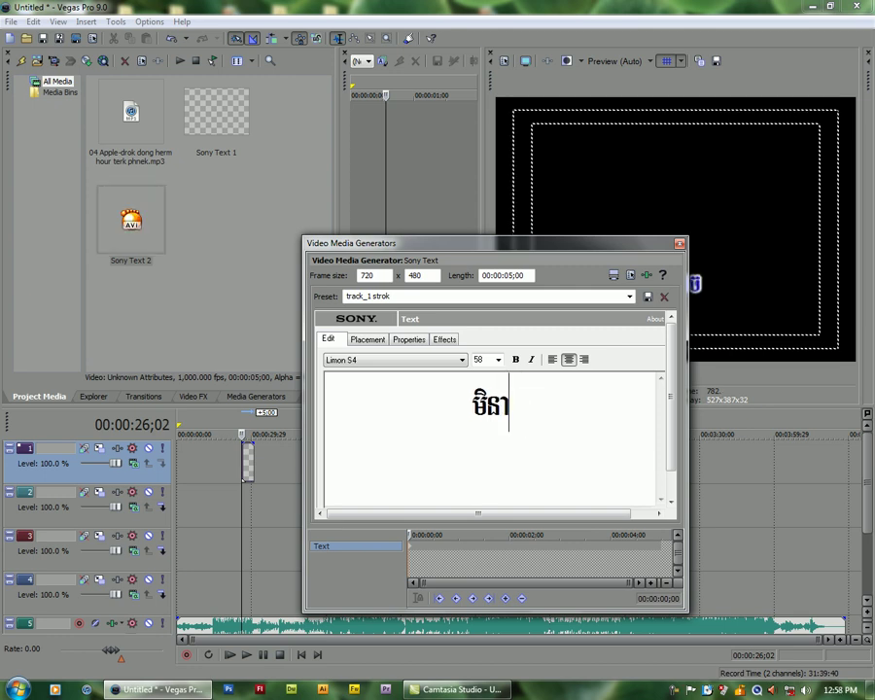
{"action": "key", "text": "BackSpace"}
{"action": "type", "text": "អាច"}
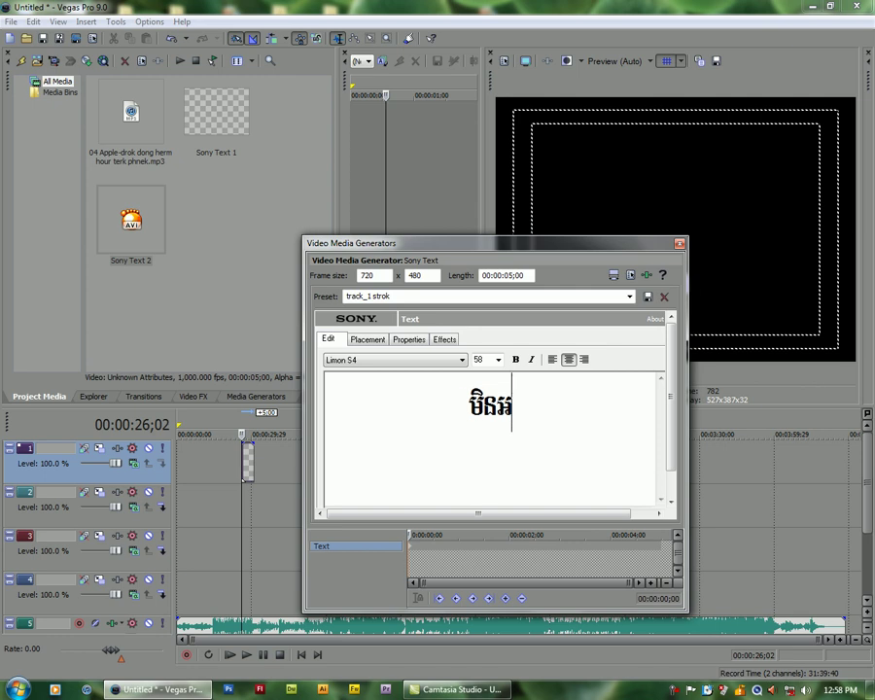
{"action": "type", "text": "ទប់ច"}
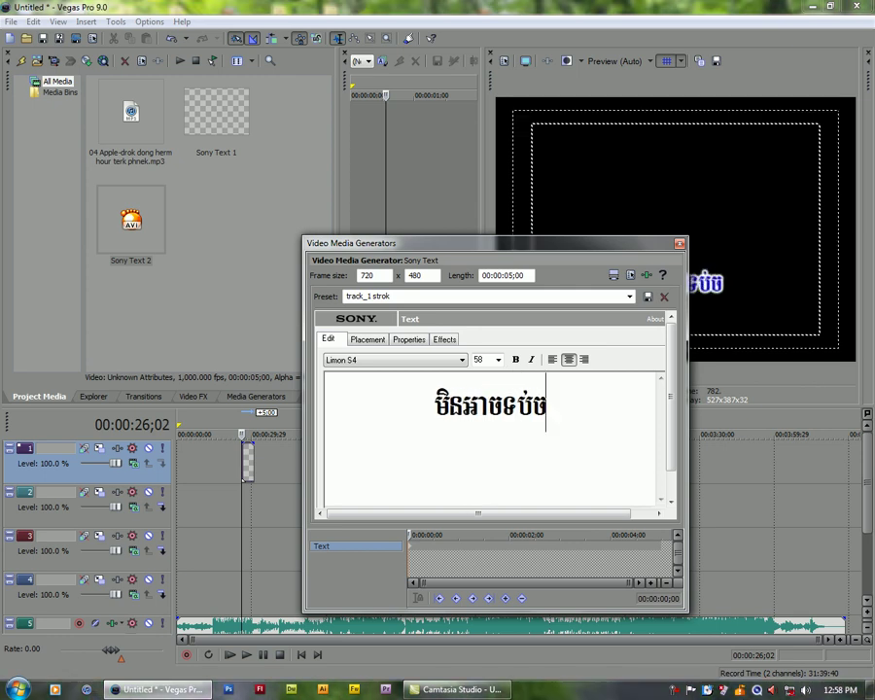
{"action": "type", "text": "មិត្តិ"}
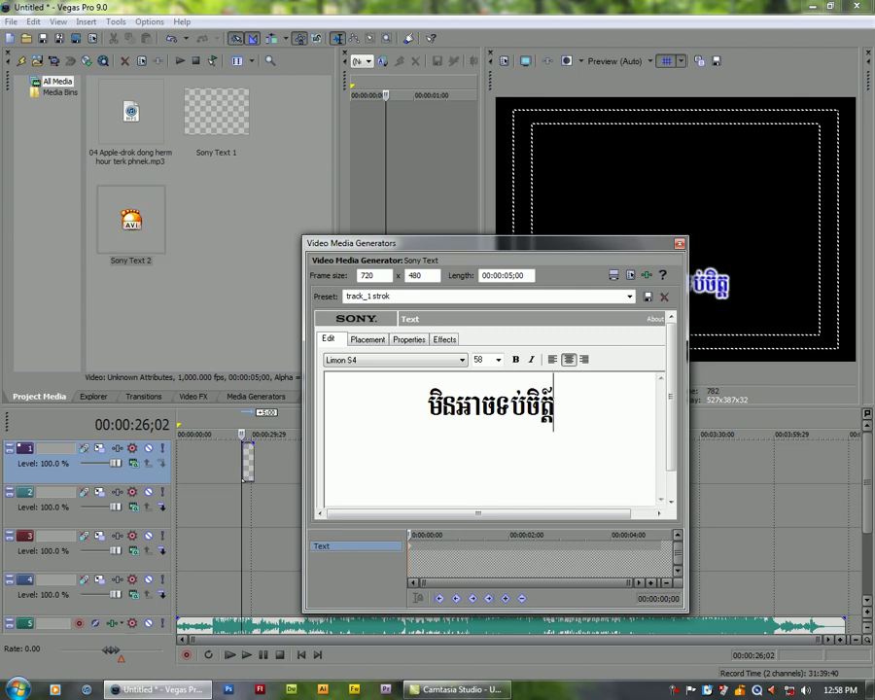
{"action": "type", "text": "ាន"}
{"action": "key", "text": "BackSpace"}
{"action": "key", "text": "BackSpace"}
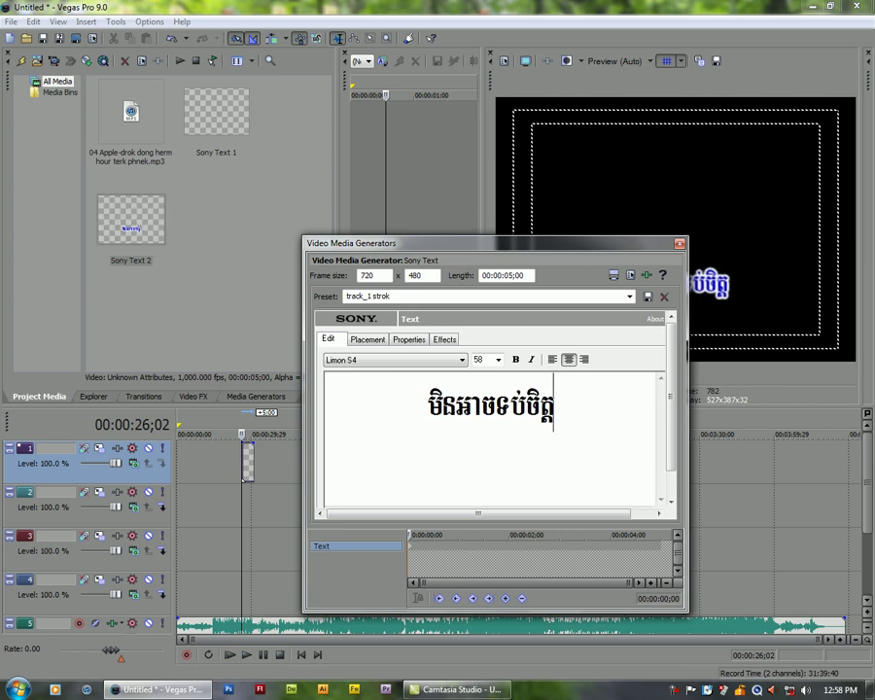
{"action": "type", "text": "បាន"}
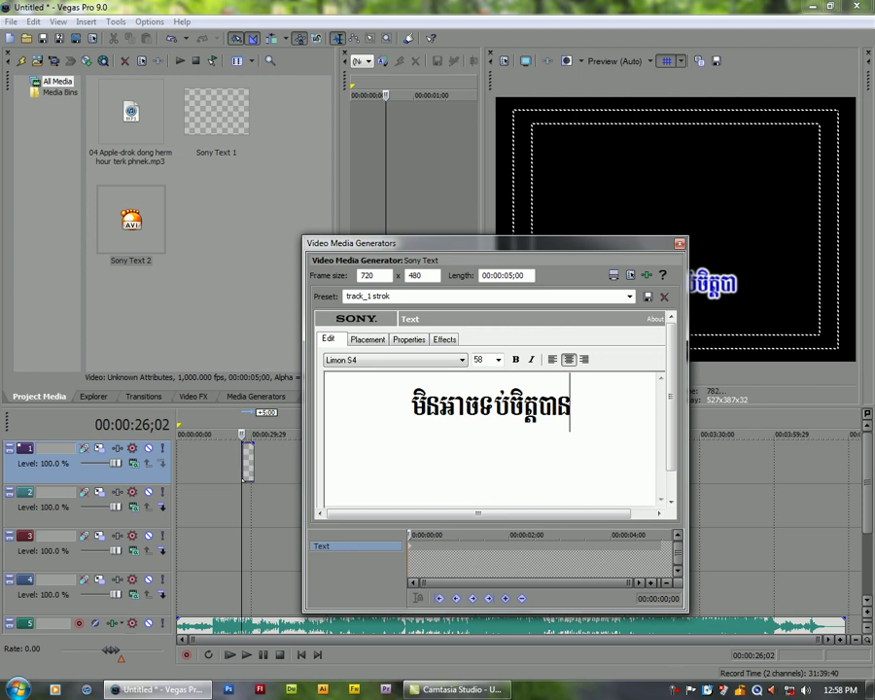
- Close the media generator and extend the end of the track 1 text event to about twice its length
{"action": "left_click", "coordinate": [680, 244]}
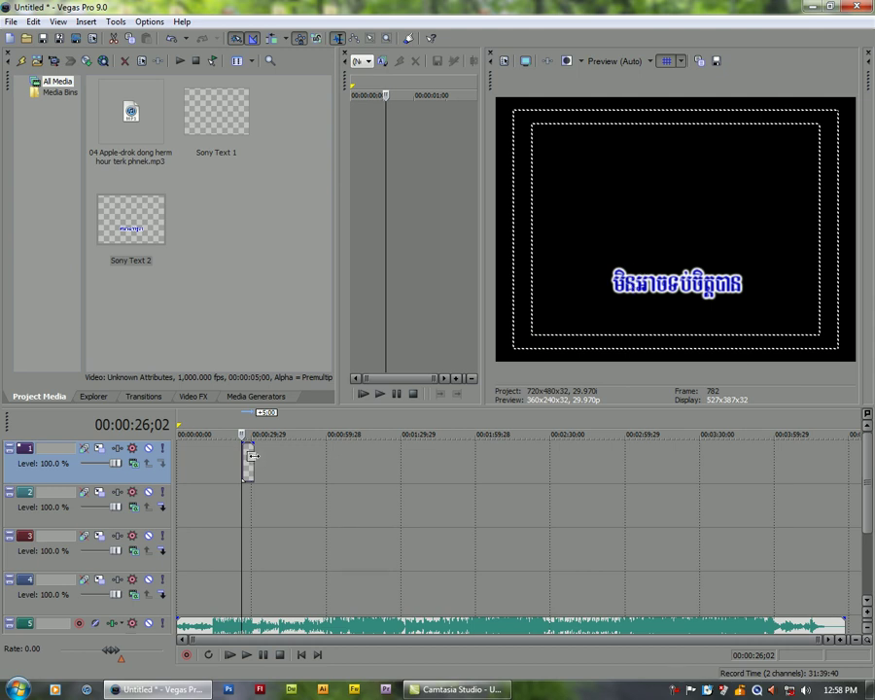
{"action": "left_click_drag", "start_coordinate": [253, 459], "coordinate": [269, 455]}
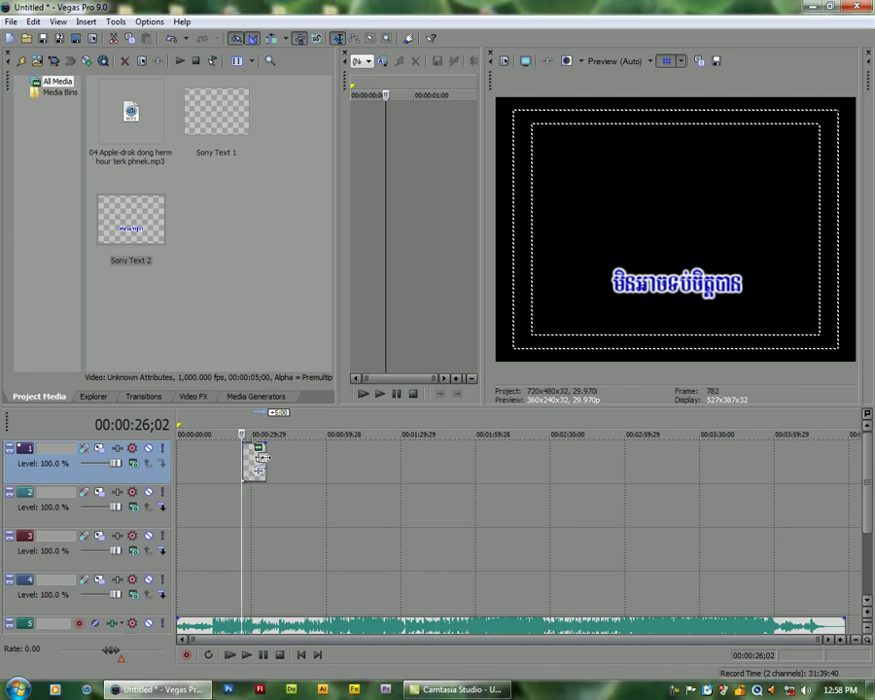
- Insert a text event on track 2 at 00:00:26;02, directly below the track 1 text event
{"action": "left_click", "coordinate": [245, 502]}
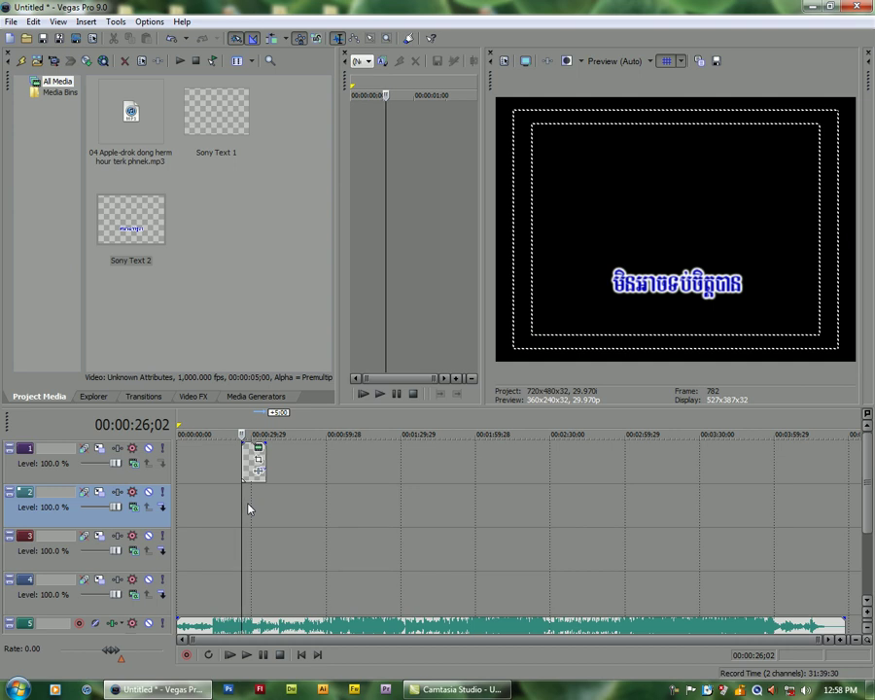
{"action": "right_click", "coordinate": [248, 508]}
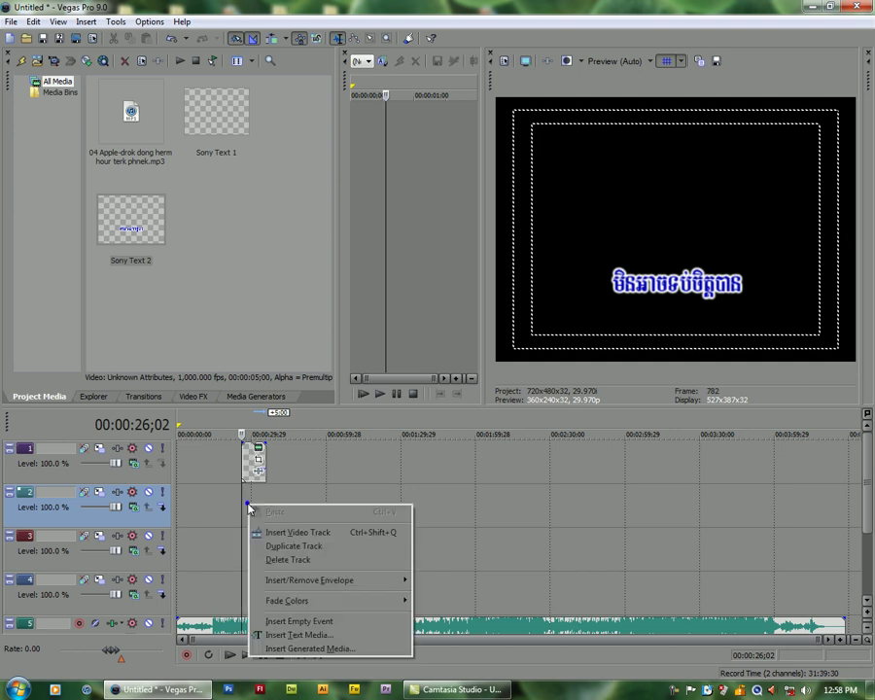
{"action": "left_click", "coordinate": [304, 636]}
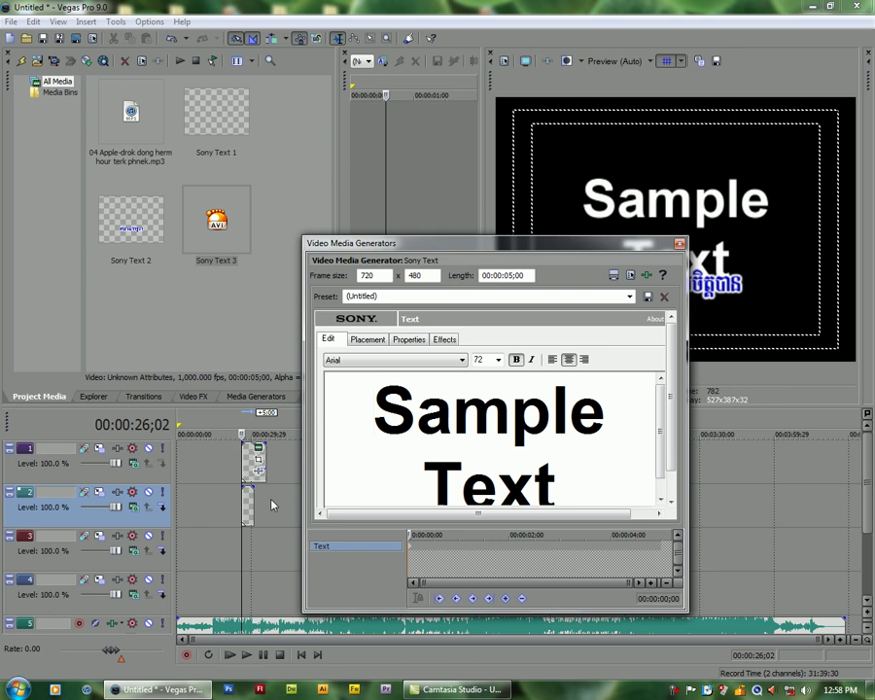
- Apply the track_1 strok preset to the new track 2 text event
{"action": "left_click", "coordinate": [630, 304]}
{"action": "left_click", "coordinate": [569, 492]}
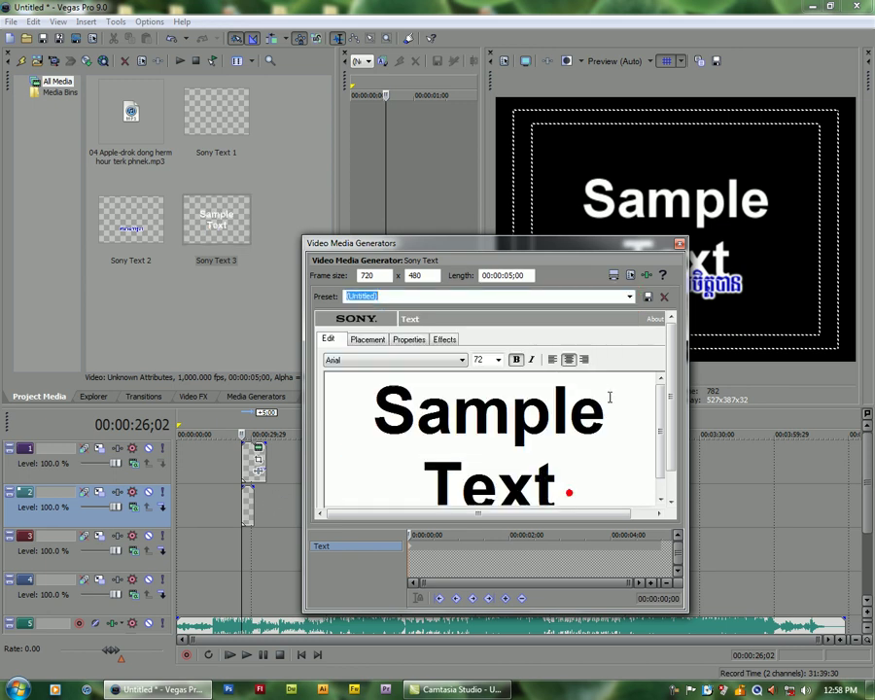
{"action": "left_click", "coordinate": [460, 361]}
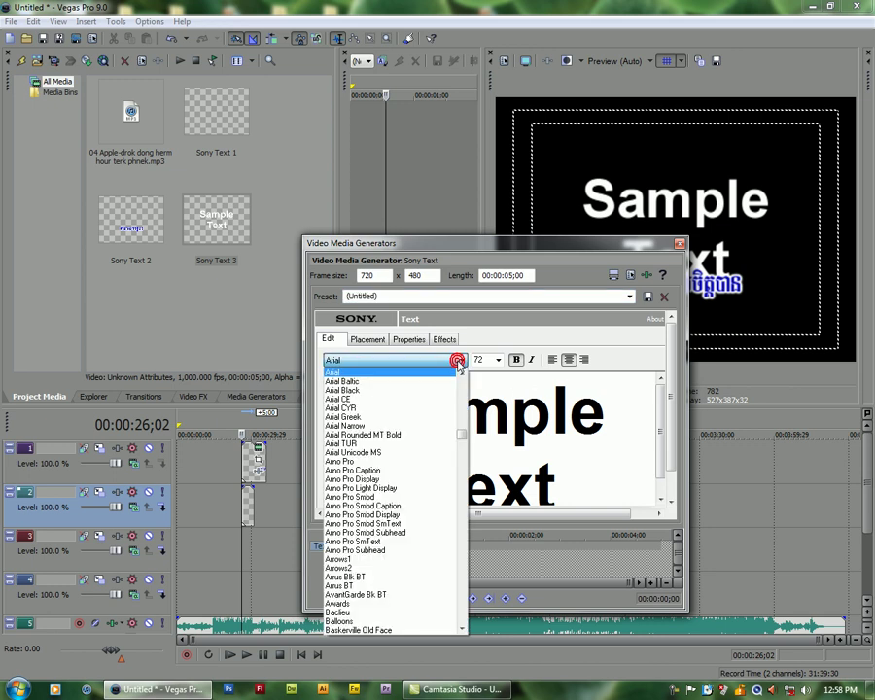
{"action": "left_click", "coordinate": [489, 325]}
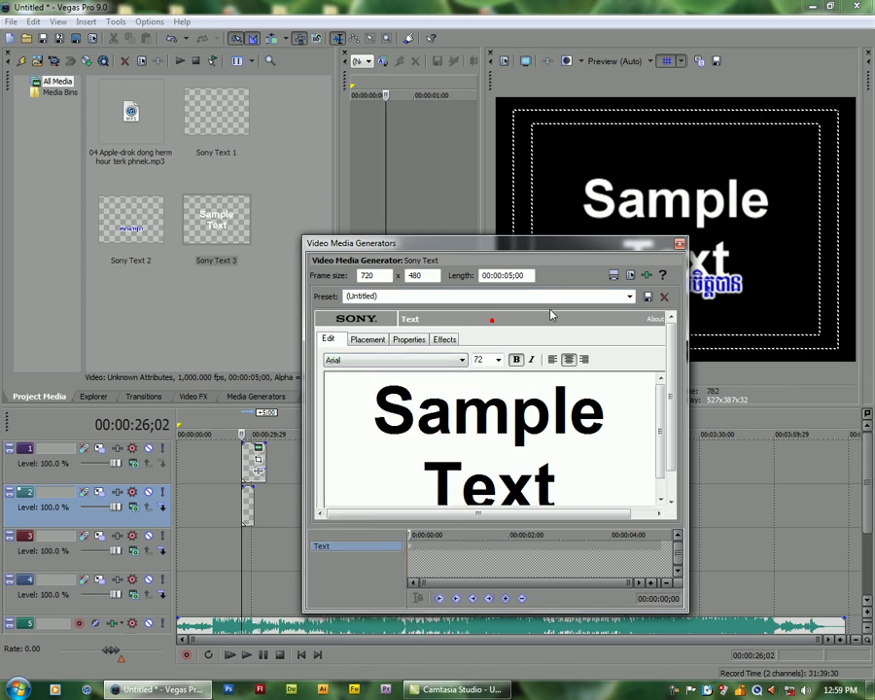
{"action": "left_click", "coordinate": [629, 296]}
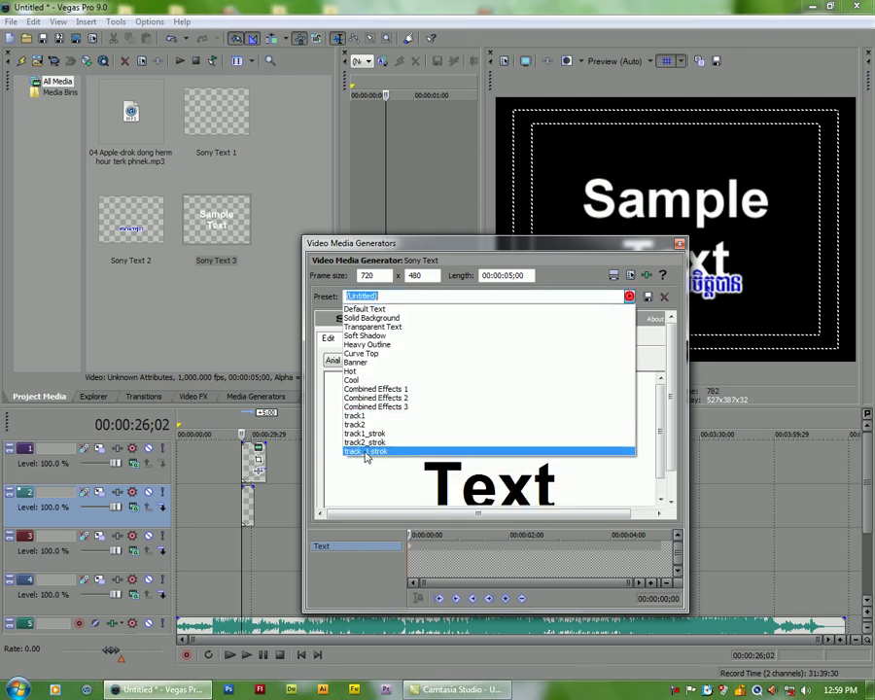
{"action": "left_click", "coordinate": [363, 450]}
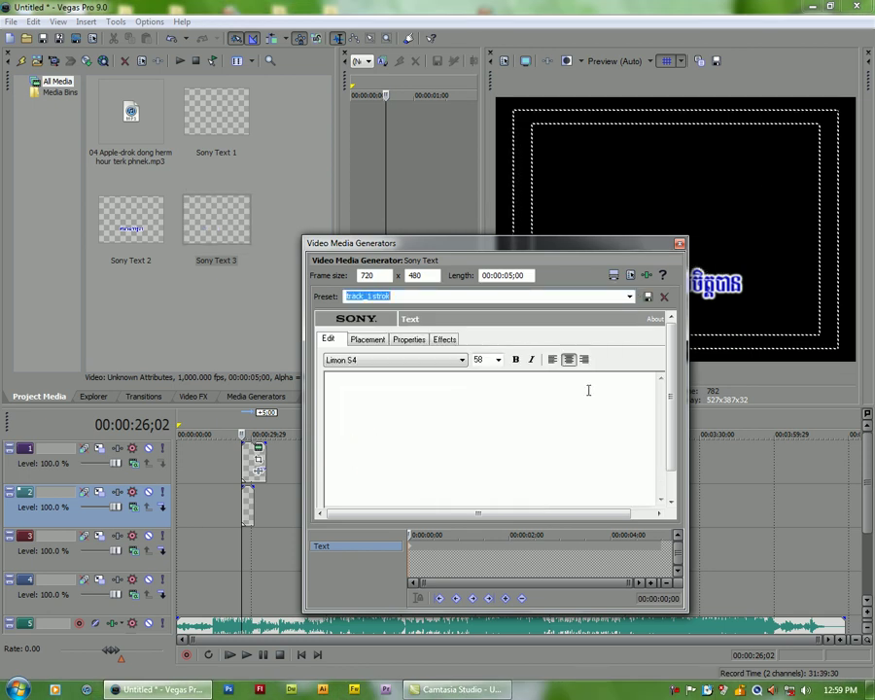
- Set the text color of the track 2 title to white, with R, G and B each at 255
{"action": "left_click", "coordinate": [406, 340]}
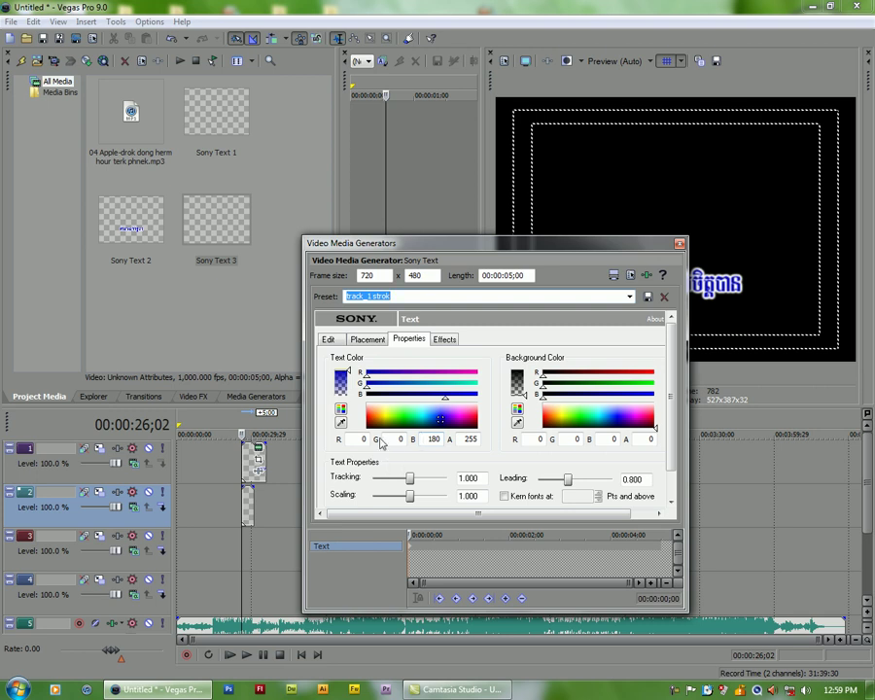
{"action": "left_click", "coordinate": [361, 438]}
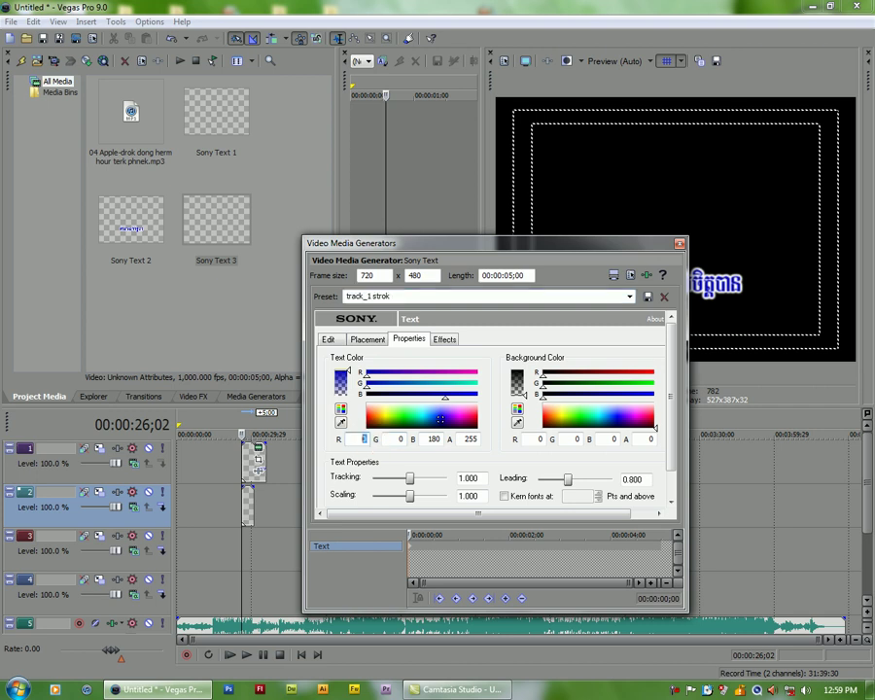
{"action": "type", "text": "255"}
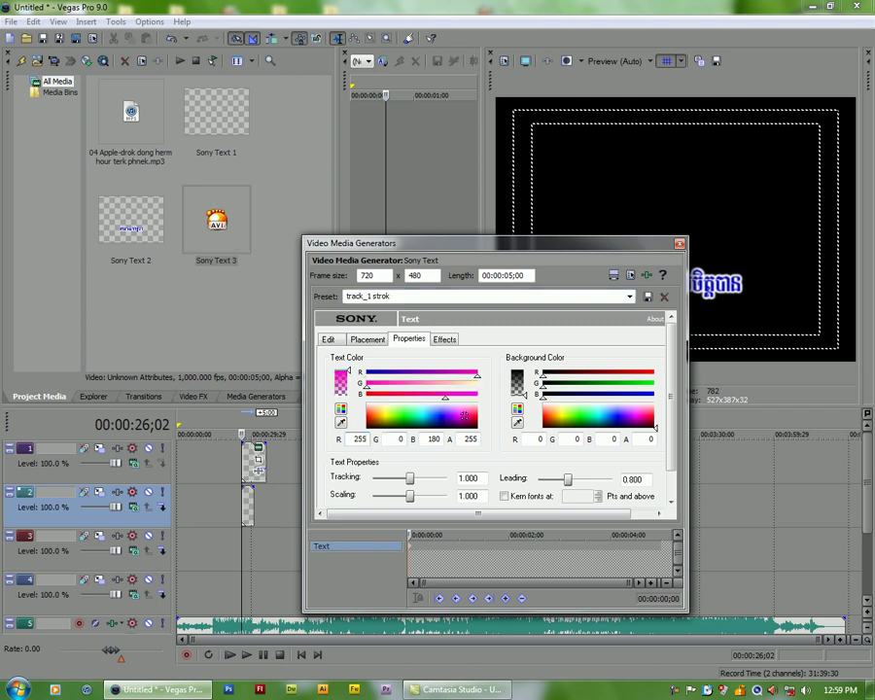
{"action": "key", "text": "Tab"}
{"action": "type", "text": "245"}
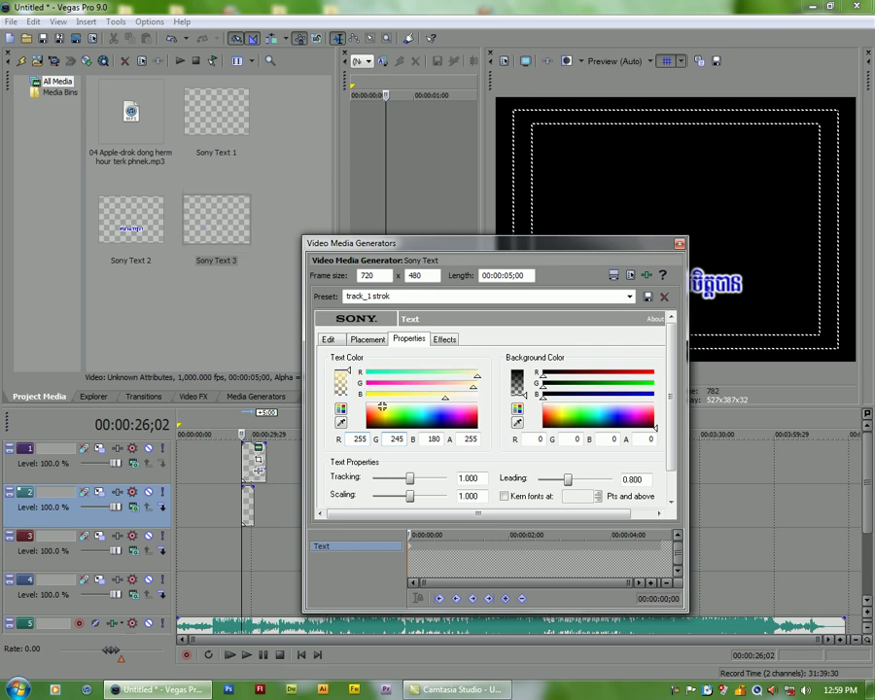
{"action": "key", "text": "BackSpace"}
{"action": "key", "text": "BackSpace"}
{"action": "type", "text": "5"}
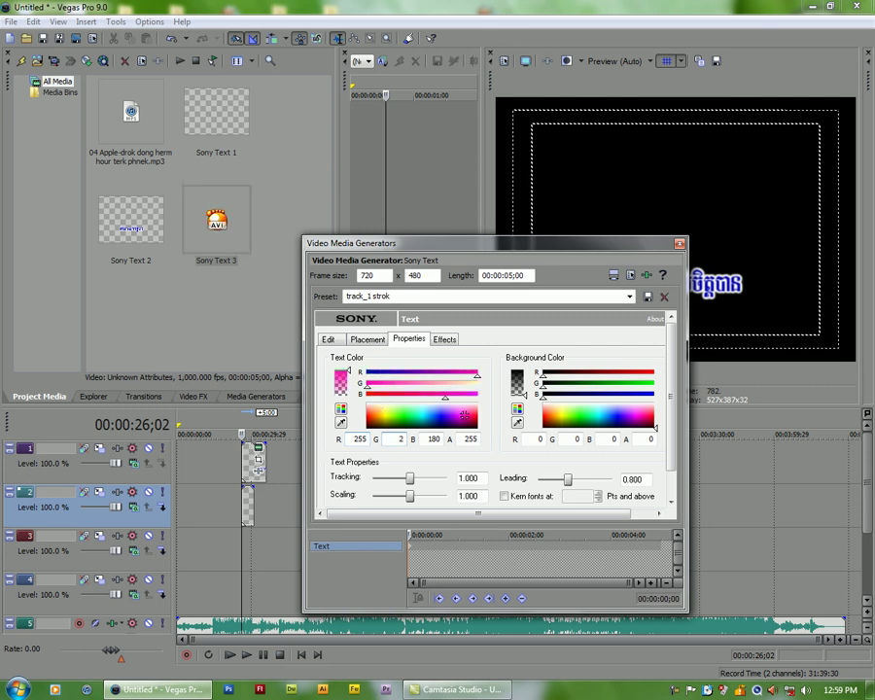
{"action": "type", "text": "5"}
{"action": "key", "text": "Tab"}
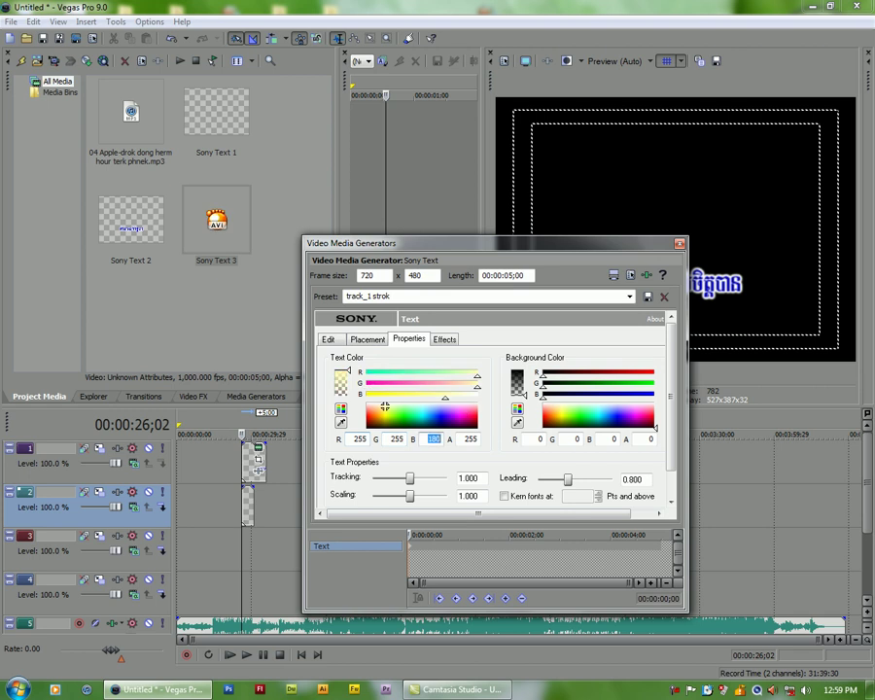
{"action": "type", "text": "255"}
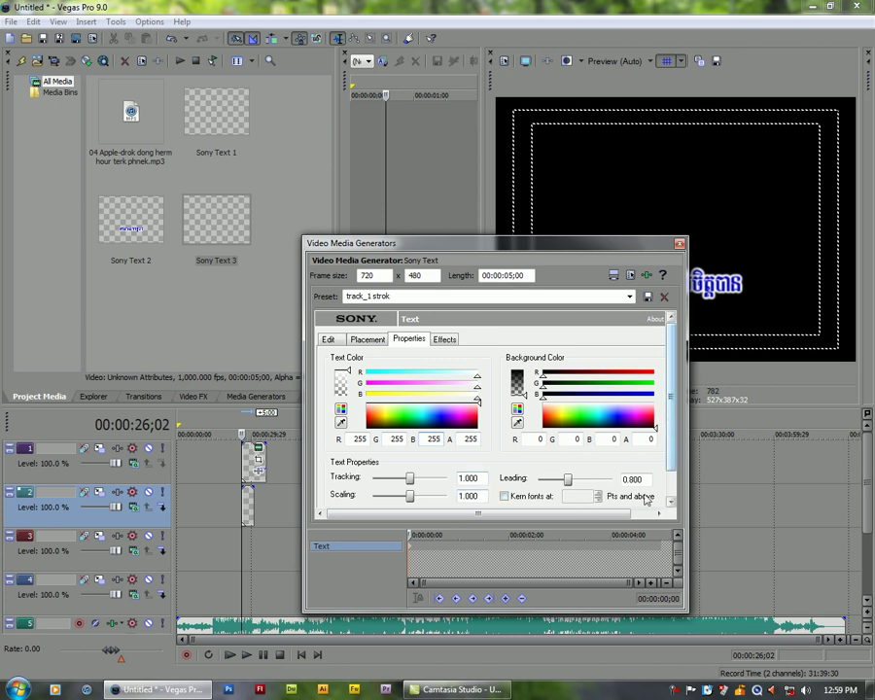
- Set the outline color of the track 2 title to black, with R, G and B each at 0
{"action": "left_click", "coordinate": [448, 339]}
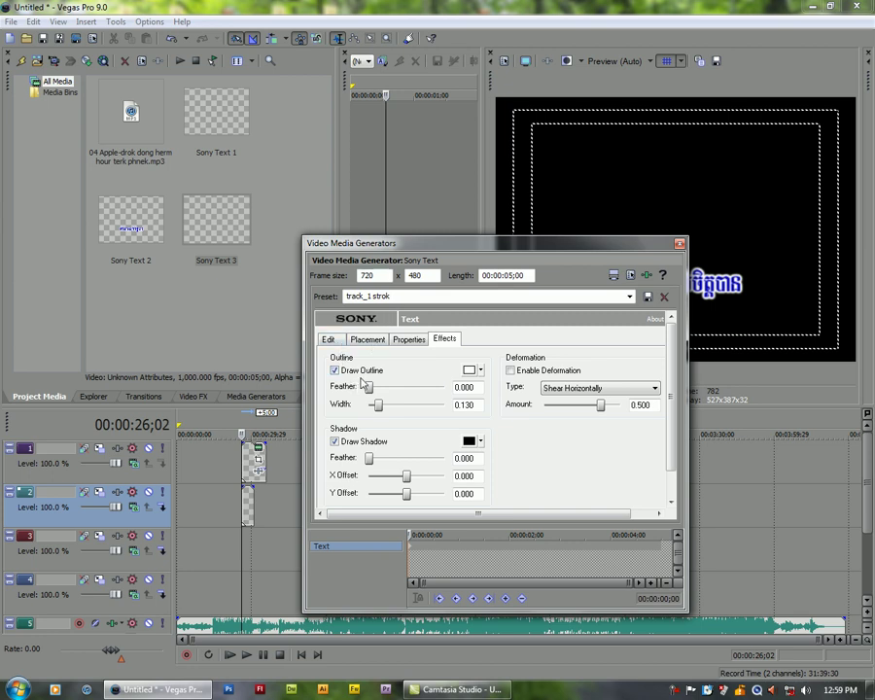
{"action": "left_click", "coordinate": [473, 375]}
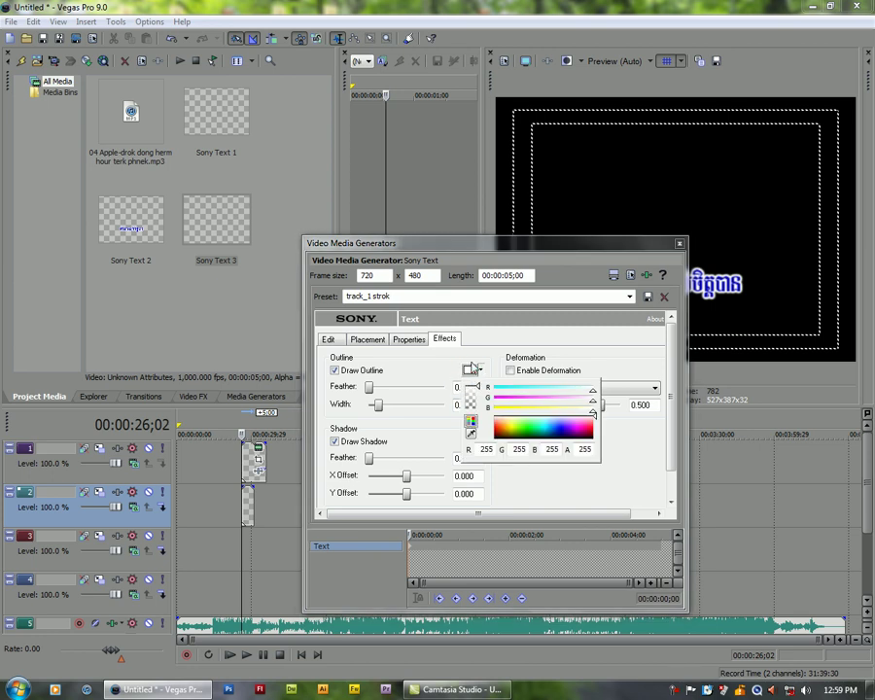
{"action": "left_click", "coordinate": [471, 373]}
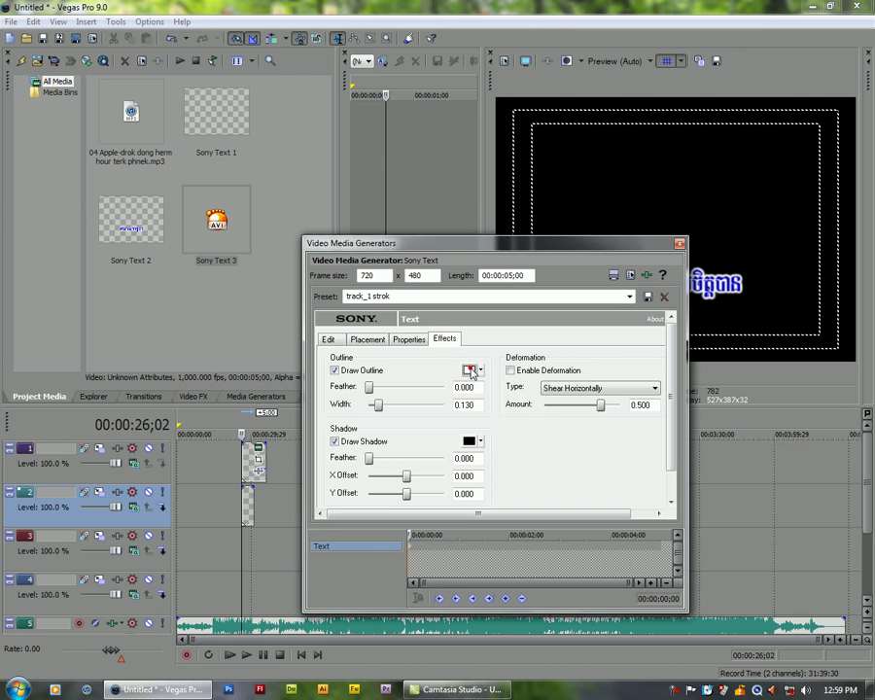
{"action": "left_click", "coordinate": [472, 373]}
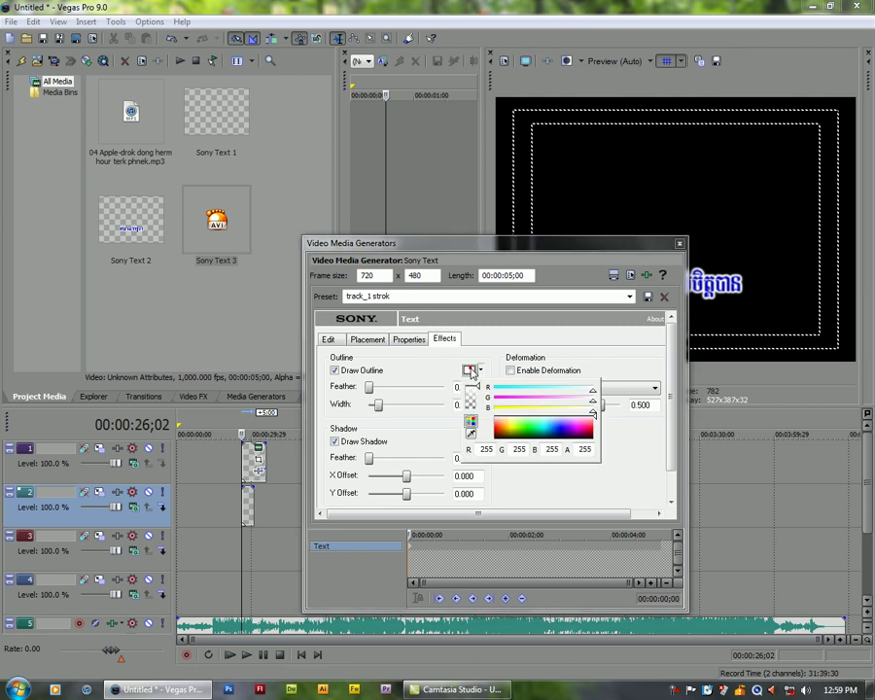
{"action": "left_click", "coordinate": [482, 448]}
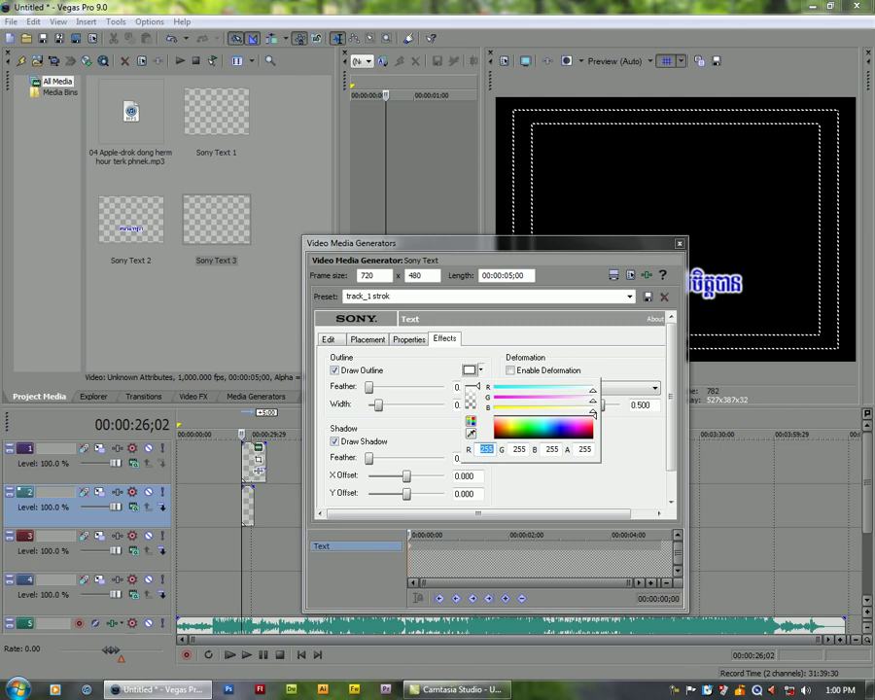
{"action": "type", "text": "0"}
{"action": "left_click", "coordinate": [508, 444]}
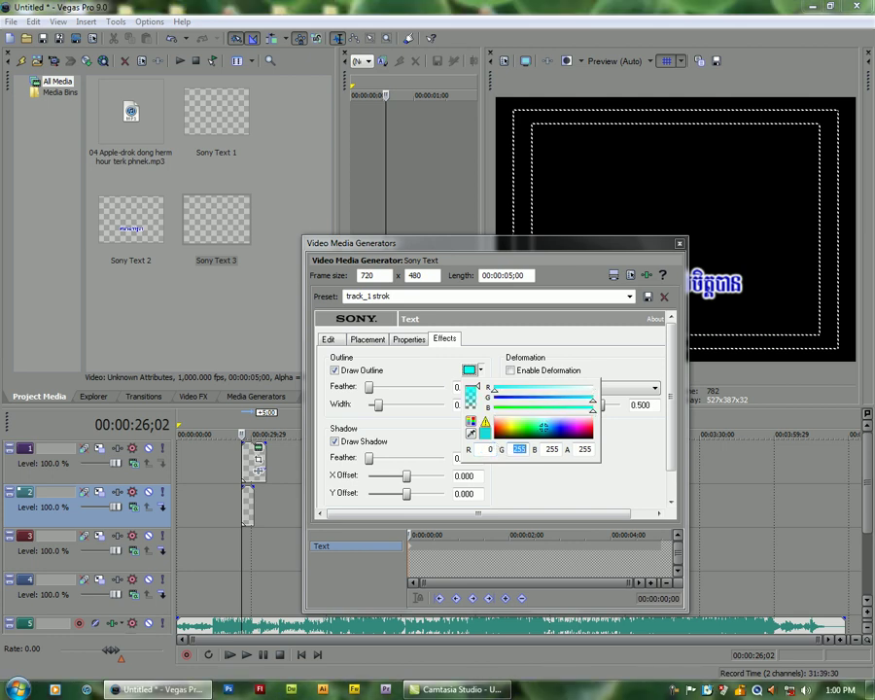
{"action": "type", "text": "0"}
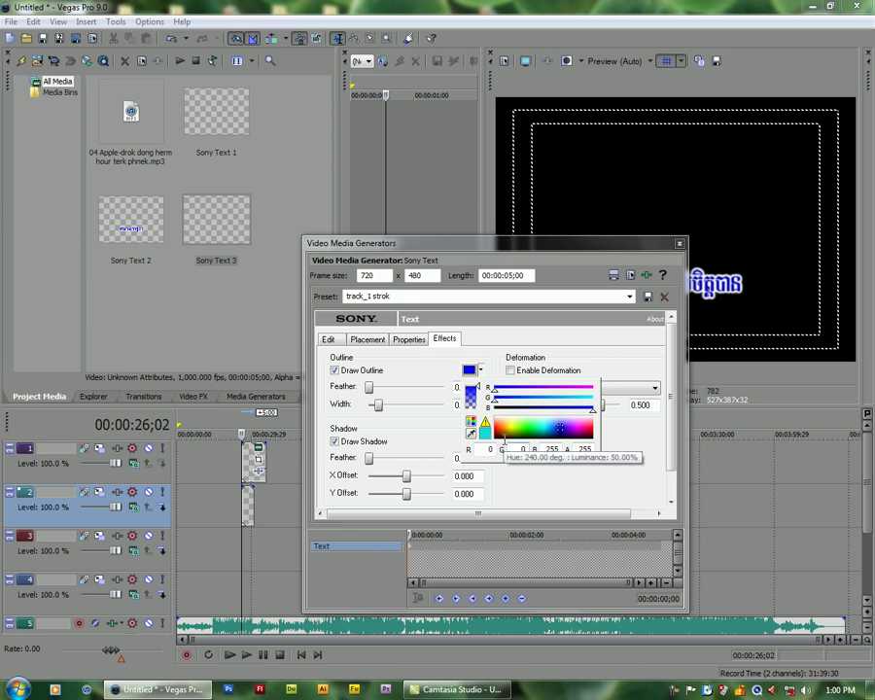
{"action": "left_click", "coordinate": [540, 450]}
{"action": "type", "text": "0"}
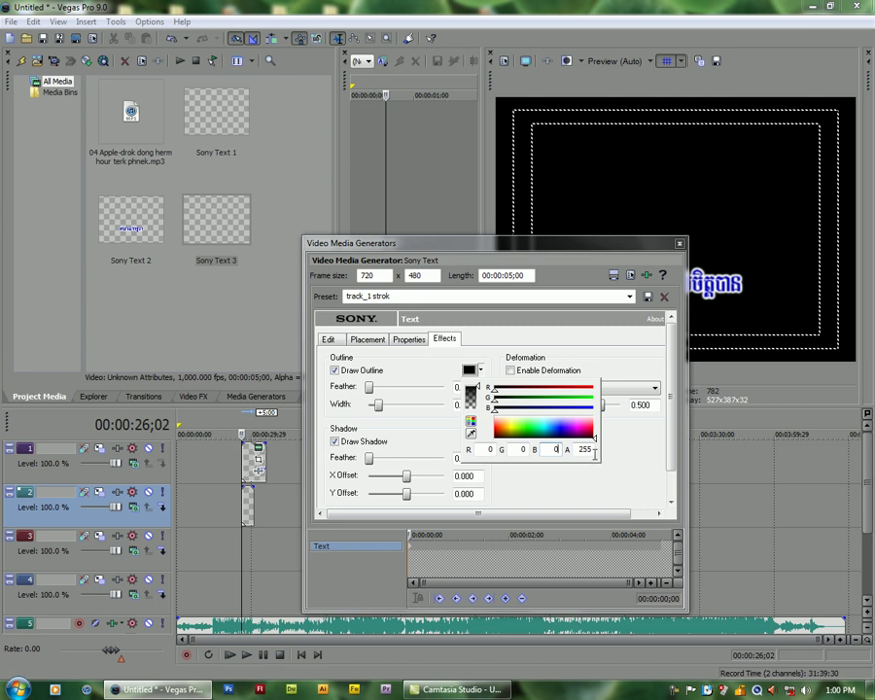
{"action": "left_click", "coordinate": [541, 491]}
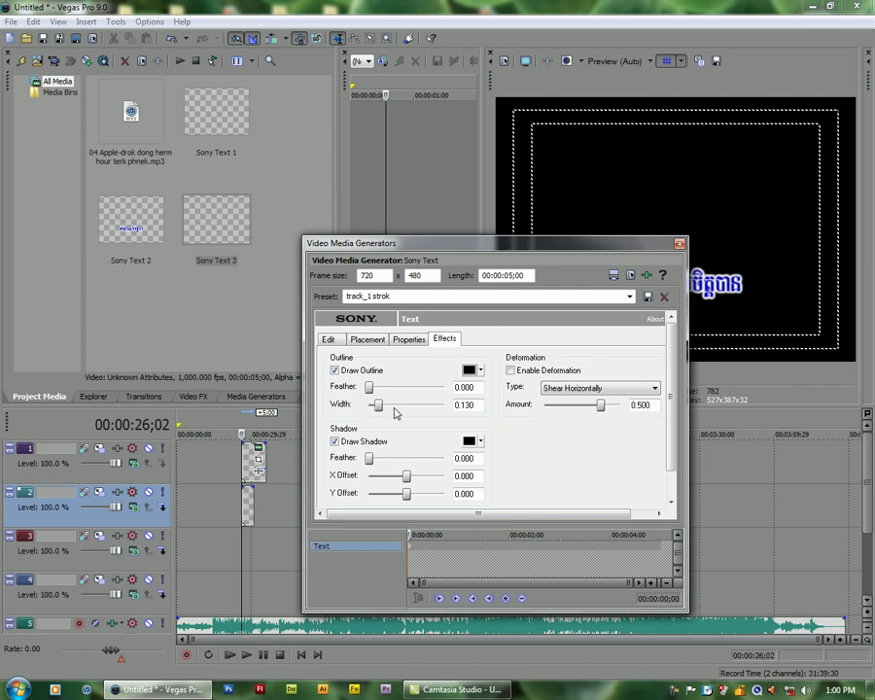
{"action": "left_click", "coordinate": [469, 372]}
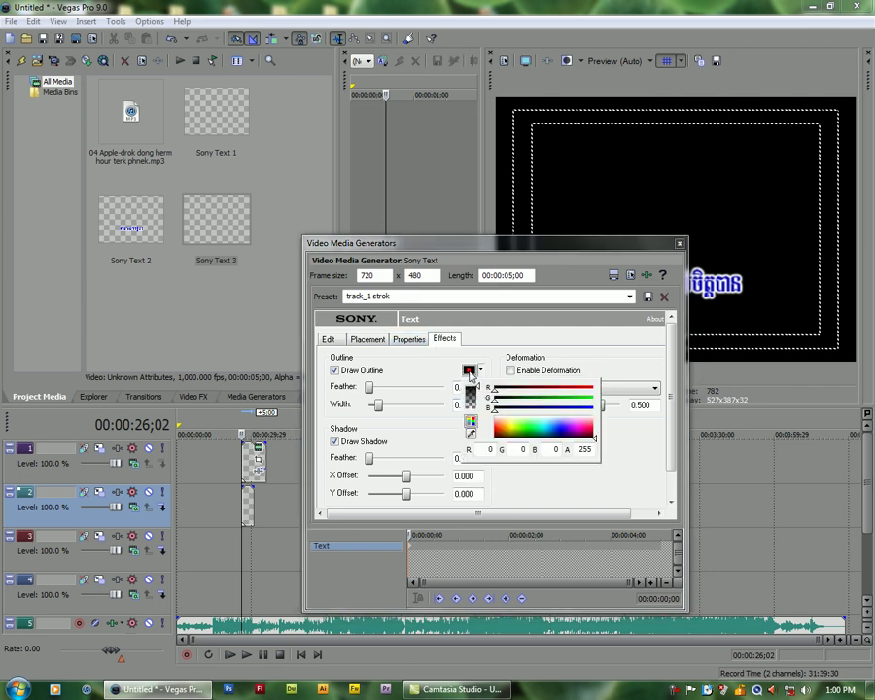
- Check the title's properties, placement and font settings, and save them as a preset named track_1
{"action": "left_click", "coordinate": [410, 339]}
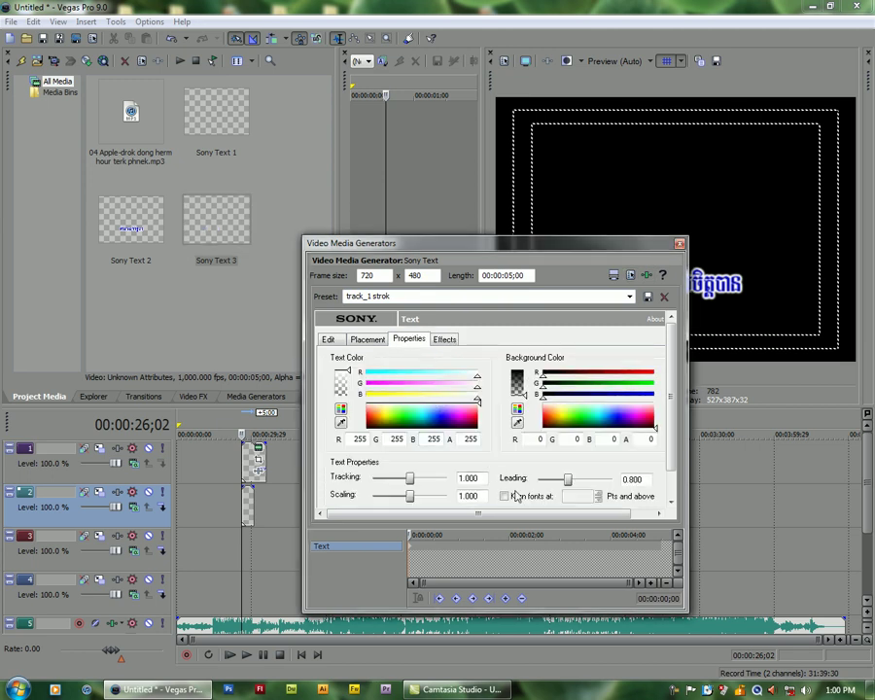
{"action": "left_click", "coordinate": [376, 339]}
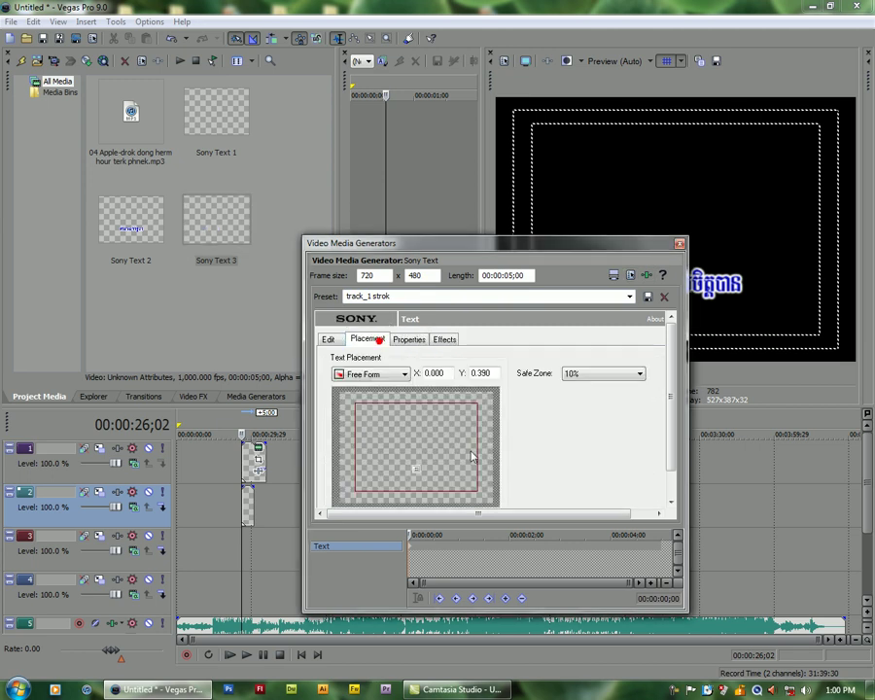
{"action": "left_click", "coordinate": [335, 339]}
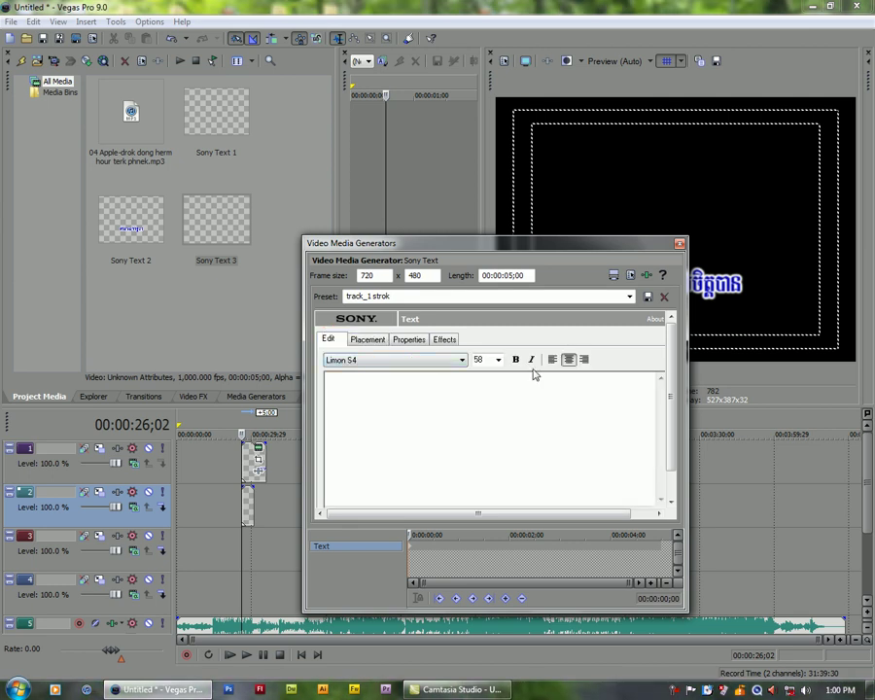
{"action": "left_click", "coordinate": [413, 298]}
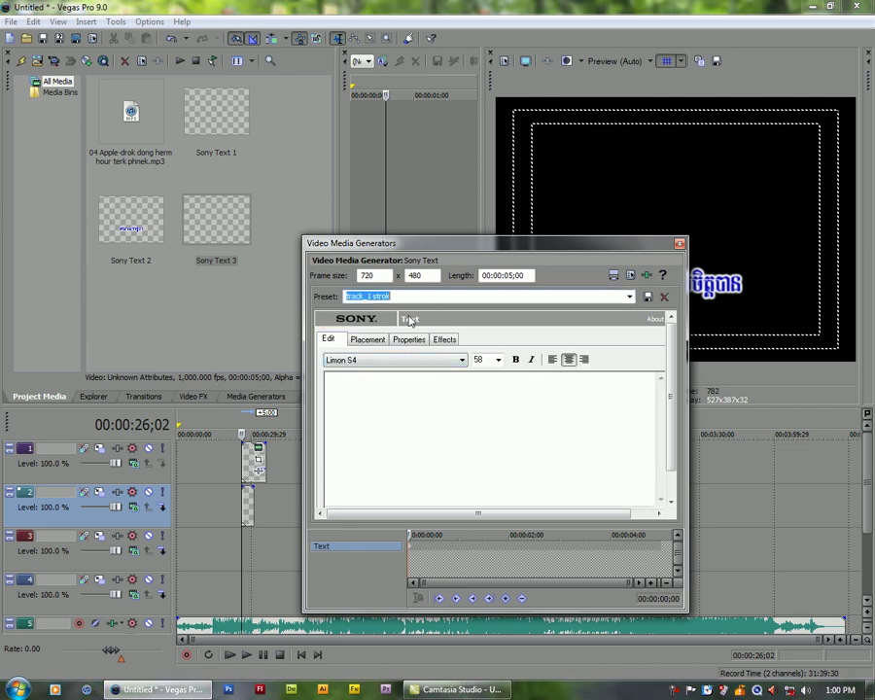
{"action": "type", "text": "tr"}
{"action": "left_click", "coordinate": [380, 292]}
{"action": "double_click", "coordinate": [362, 296]}
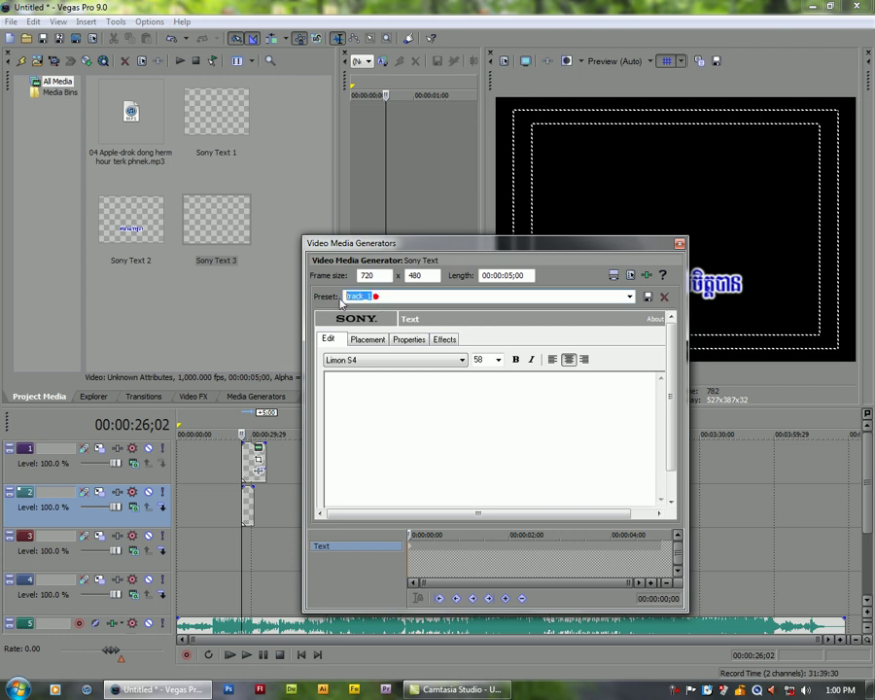
{"action": "left_click", "coordinate": [650, 303]}
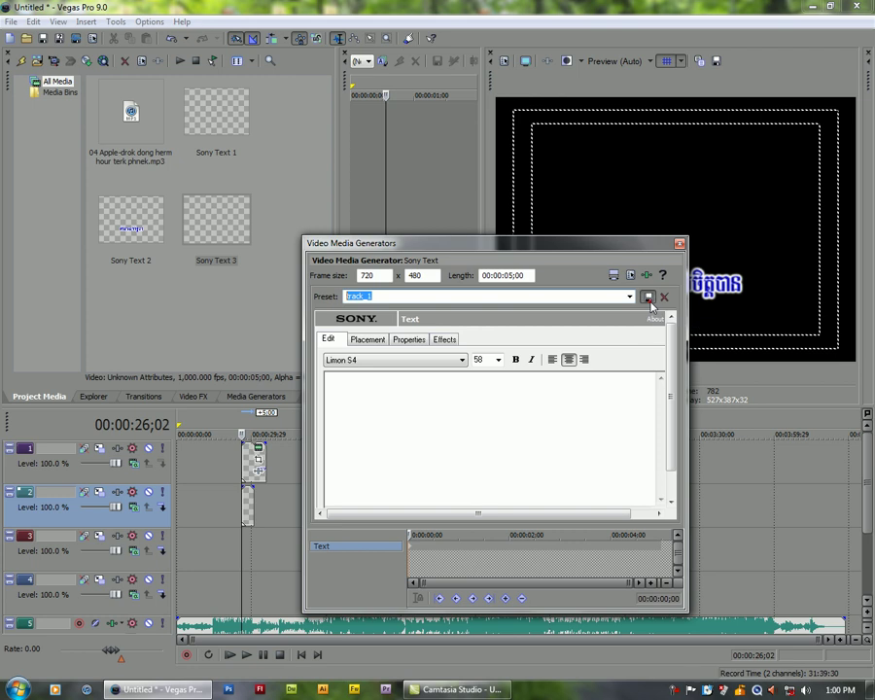
- Close the media generator and delete the text event from track 2
{"action": "left_click", "coordinate": [678, 246]}
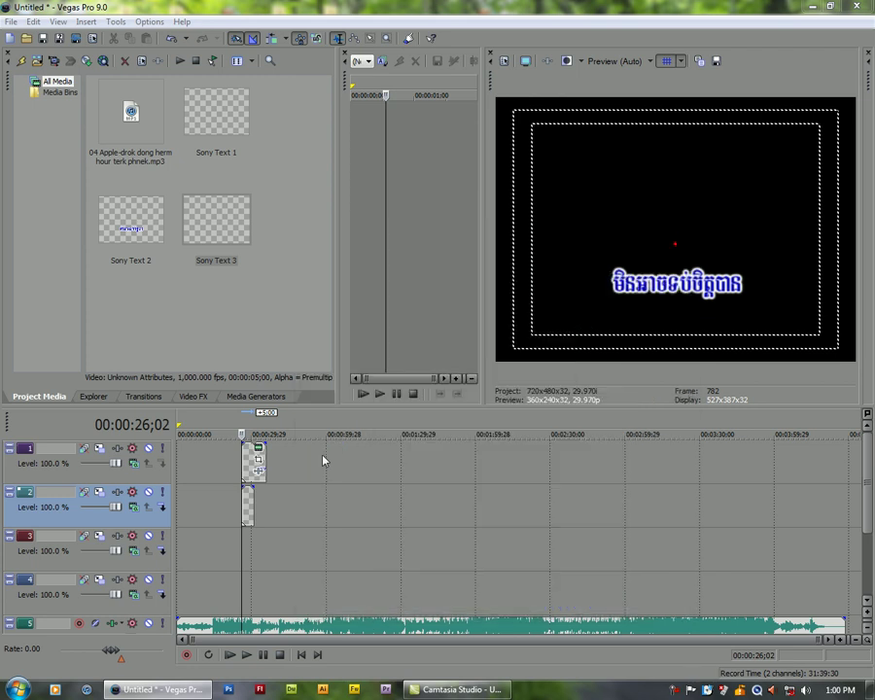
{"action": "left_click", "coordinate": [250, 504]}
{"action": "left_click", "coordinate": [246, 500]}
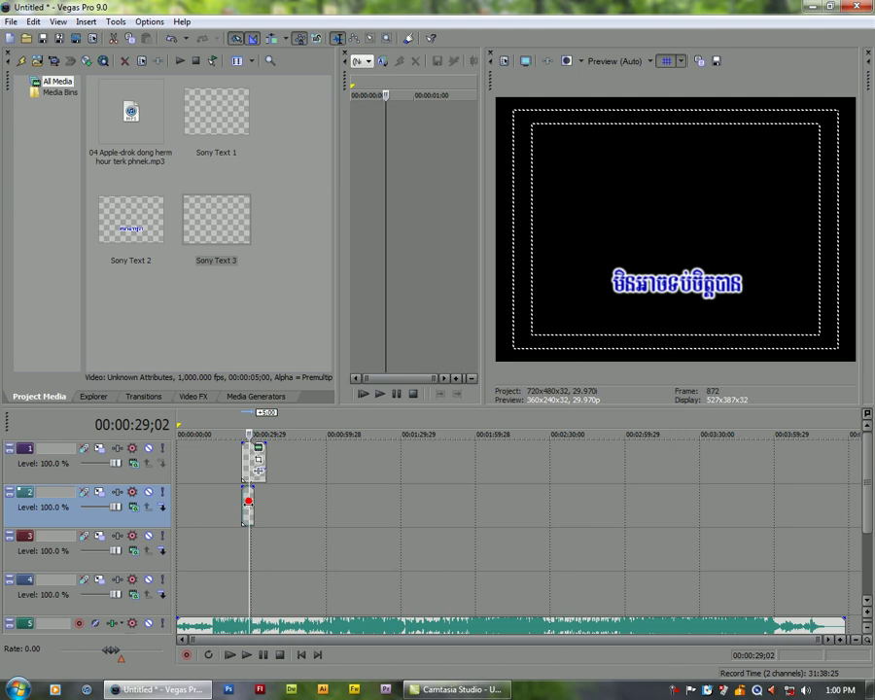
{"action": "key", "text": "Delete"}
- Insert a text event on track 2 at 00:00:29;02 and apply the track_1 preset to it
{"action": "left_click", "coordinate": [244, 510]}
{"action": "right_click", "coordinate": [244, 510]}
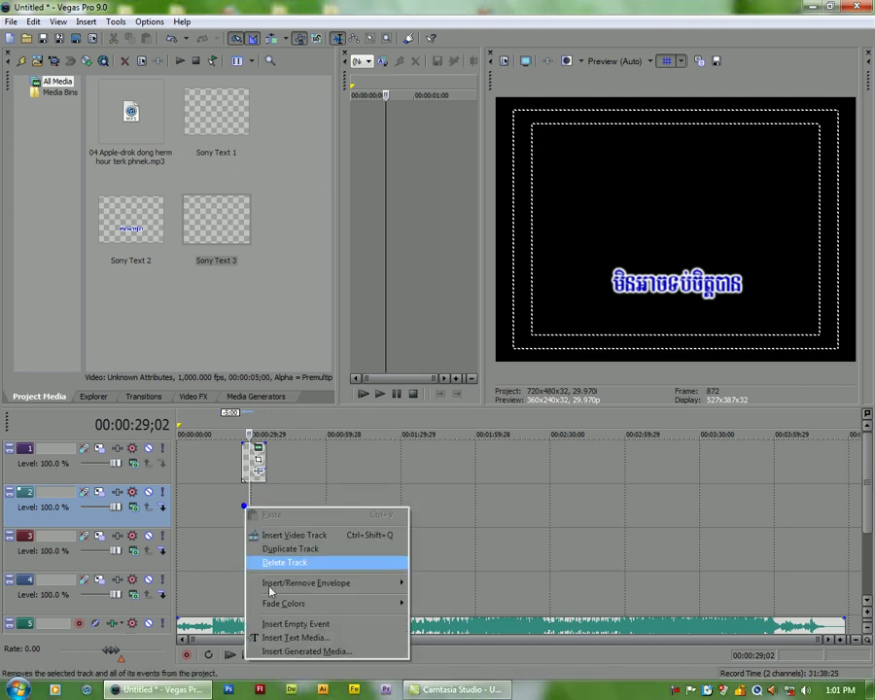
{"action": "left_click", "coordinate": [278, 636]}
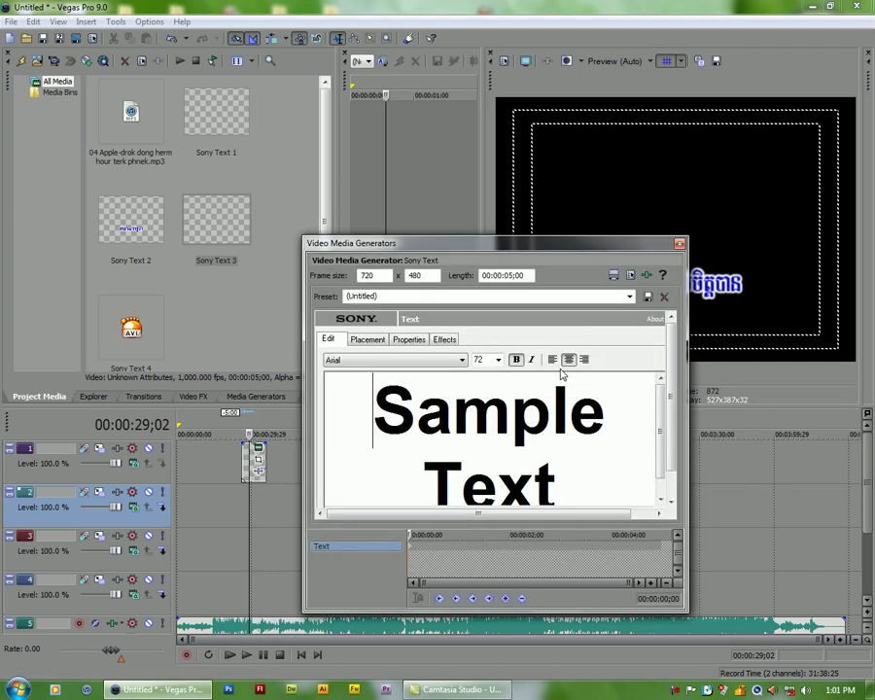
{"action": "left_click", "coordinate": [629, 296]}
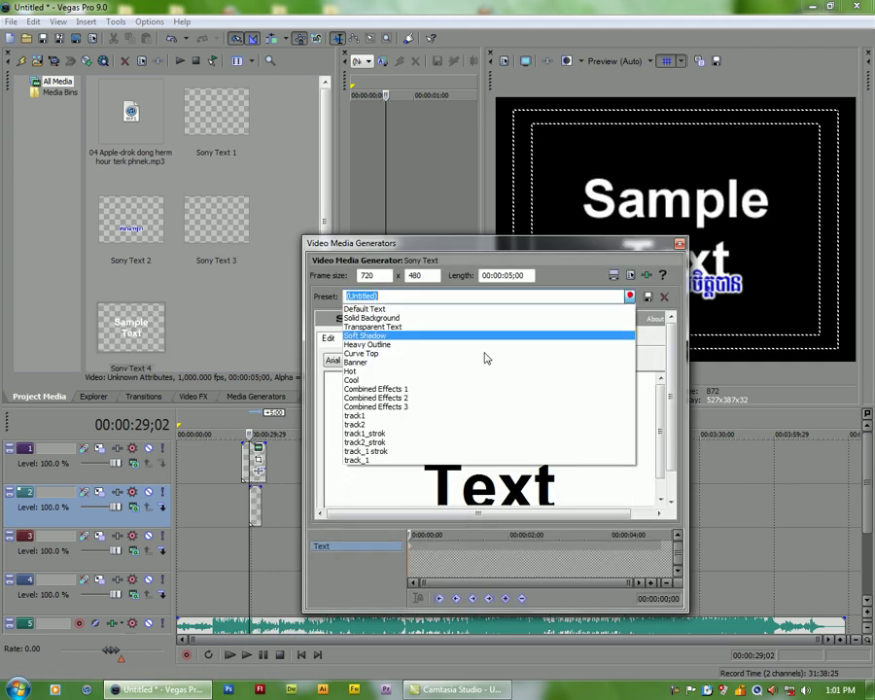
{"action": "left_click", "coordinate": [361, 461]}
- Move the media generator window clear of the preview and extend the track 2 event's start back to align with the track 1 event's start
{"action": "left_click", "coordinate": [446, 457]}
{"action": "left_click_drag", "start_coordinate": [590, 244], "coordinate": [723, 363]}
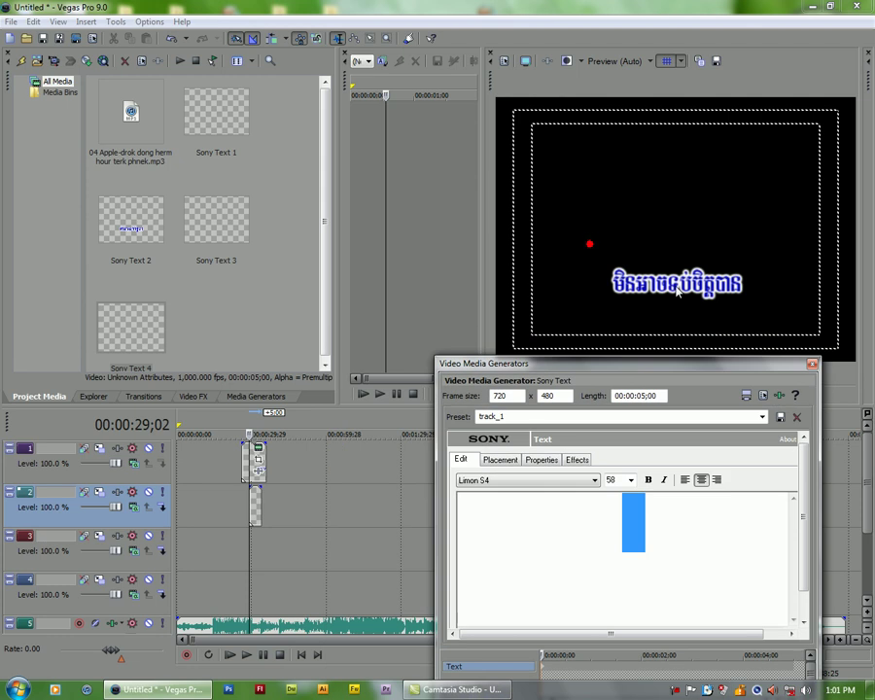
{"action": "left_click", "coordinate": [249, 496]}
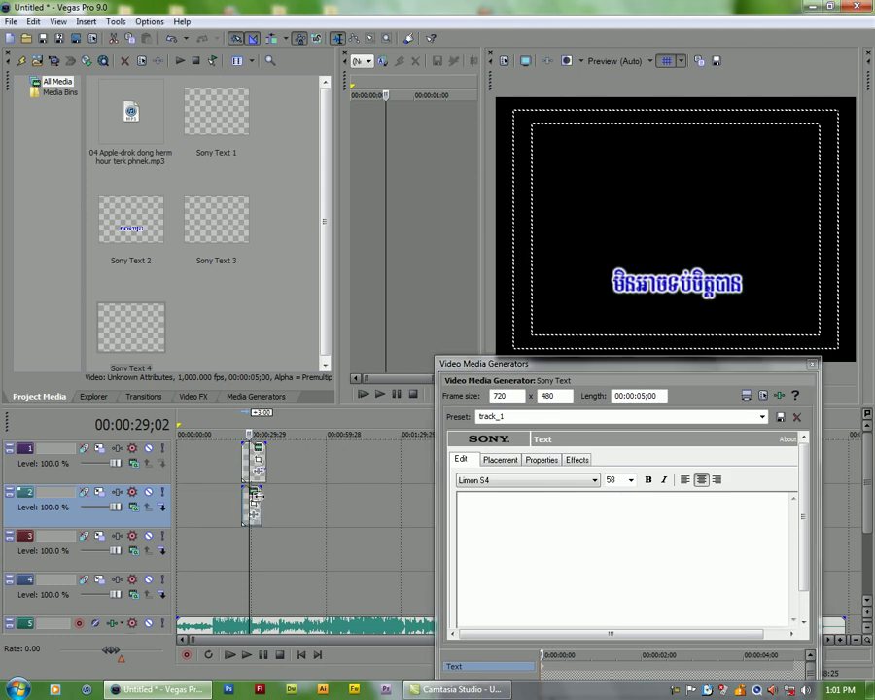
- Extend the track 2 event's end to align with the track 1 event, and copy the lyric from the track 1 title
{"action": "left_click", "coordinate": [260, 496]}
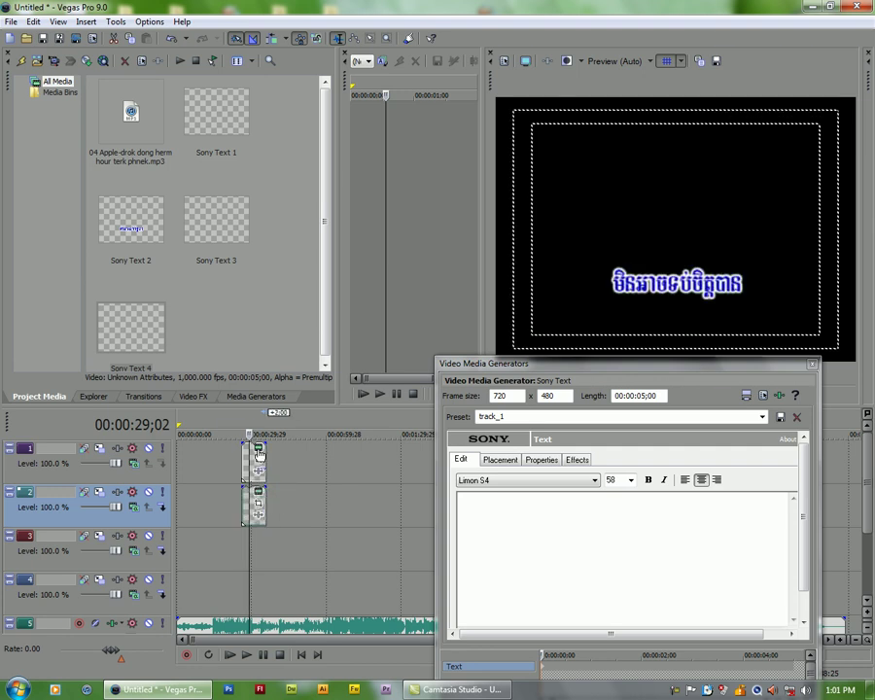
{"action": "left_click", "coordinate": [259, 449]}
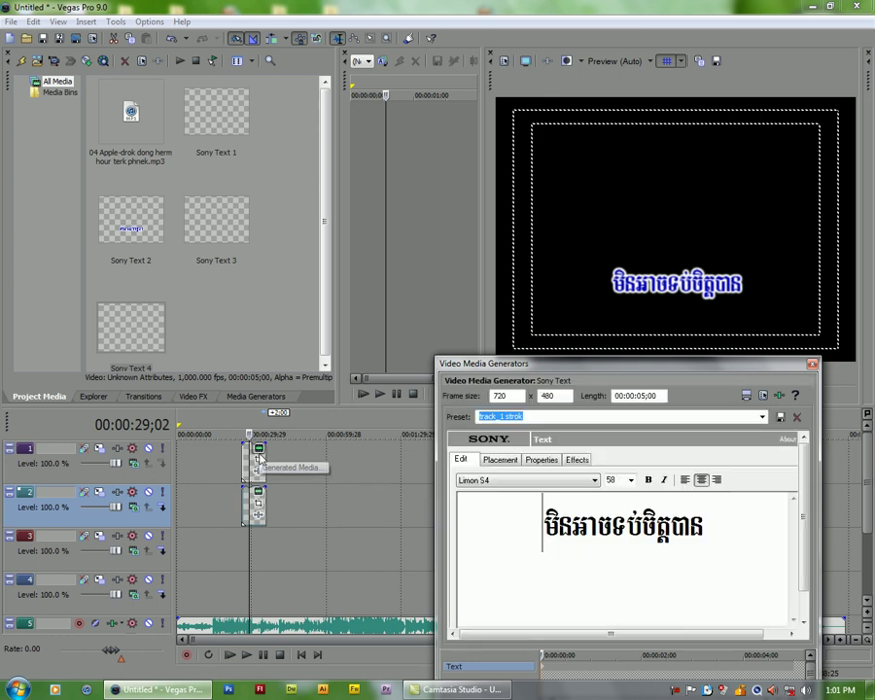
{"action": "left_click", "coordinate": [708, 526]}
{"action": "left_click_drag", "start_coordinate": [709, 526], "coordinate": [538, 521]}
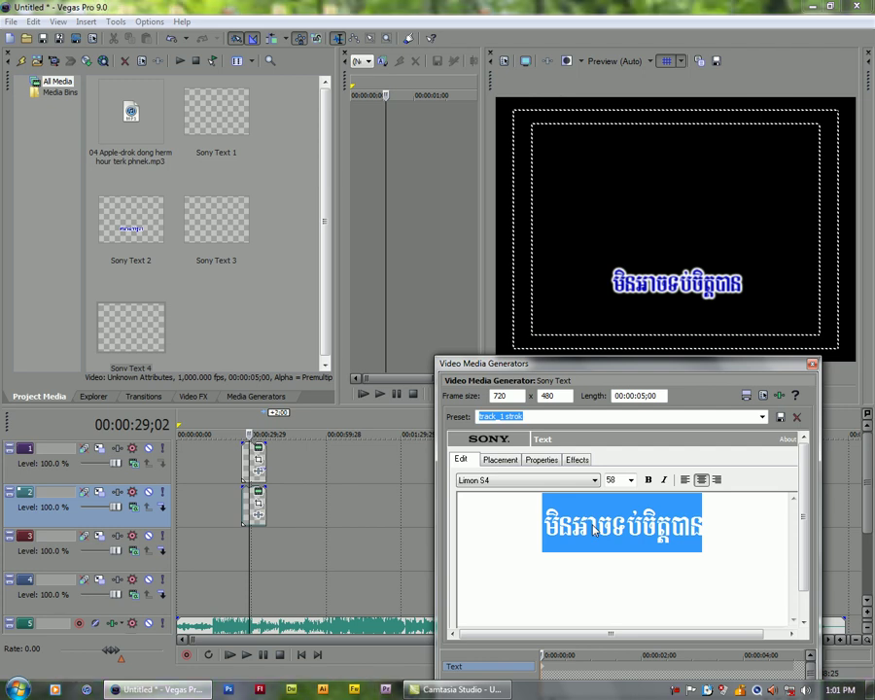
{"action": "right_click", "coordinate": [655, 523]}
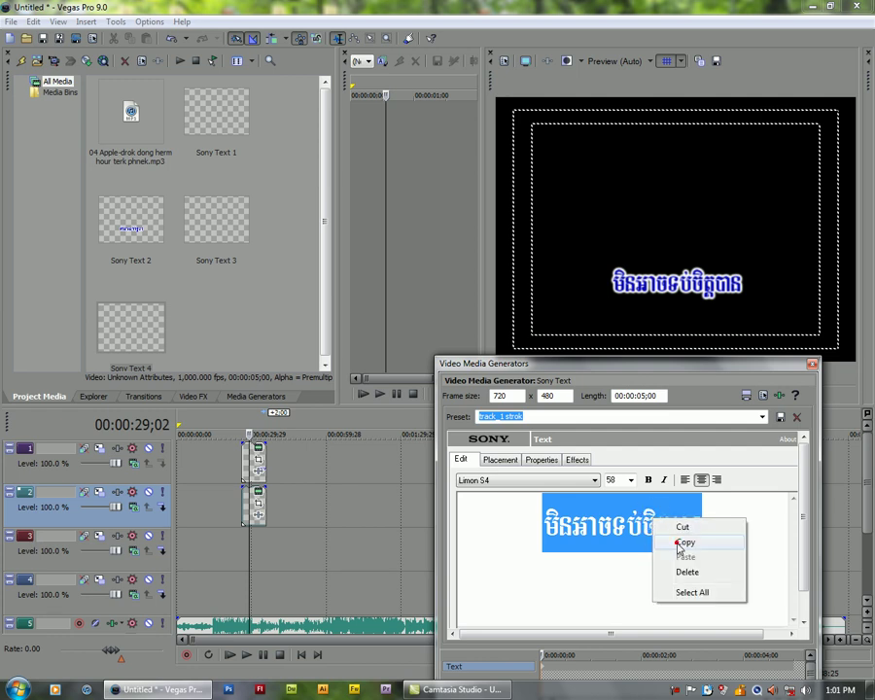
{"action": "left_click", "coordinate": [681, 542]}
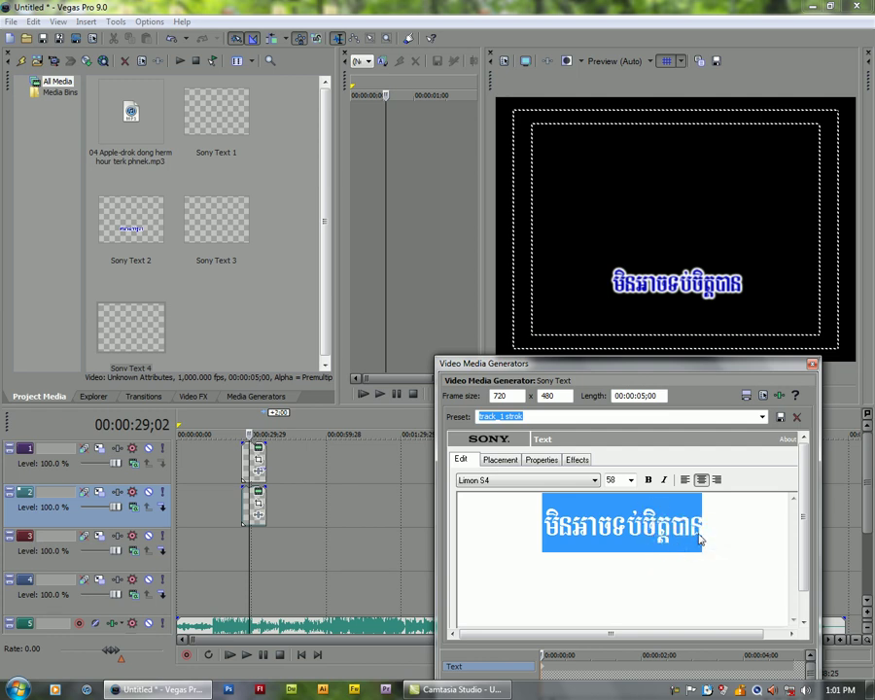
- Open the track 2 title's generated media and paste the copied lyric into it
{"action": "left_click", "coordinate": [813, 365]}
{"action": "left_click", "coordinate": [259, 491]}
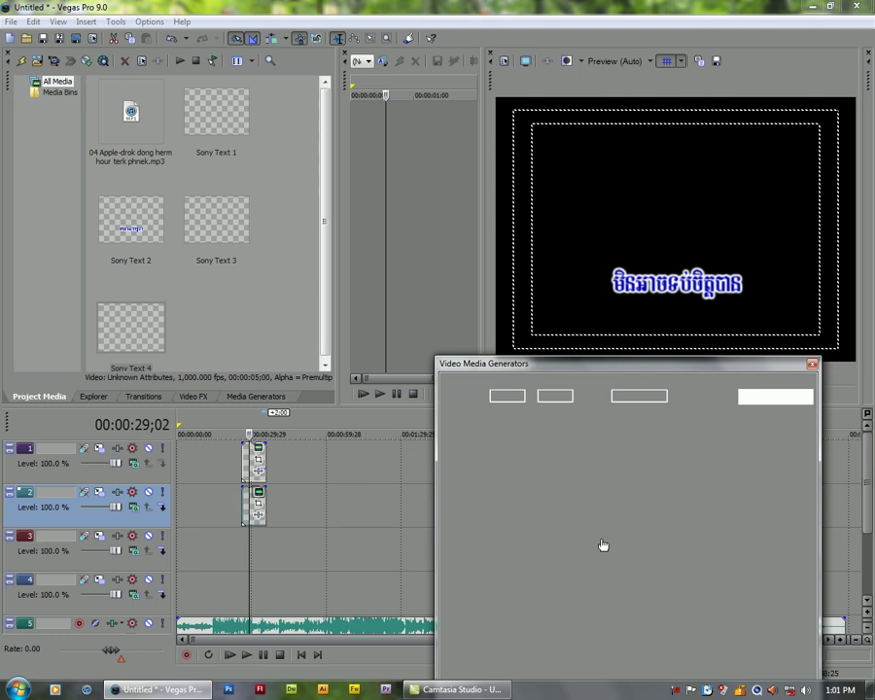
{"action": "right_click", "coordinate": [600, 537]}
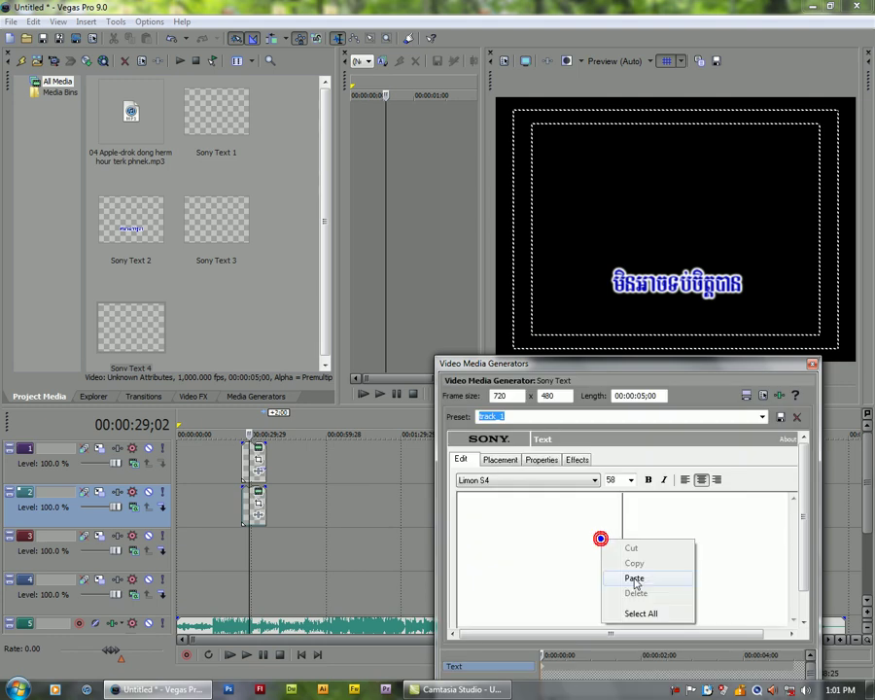
{"action": "left_click", "coordinate": [634, 579]}
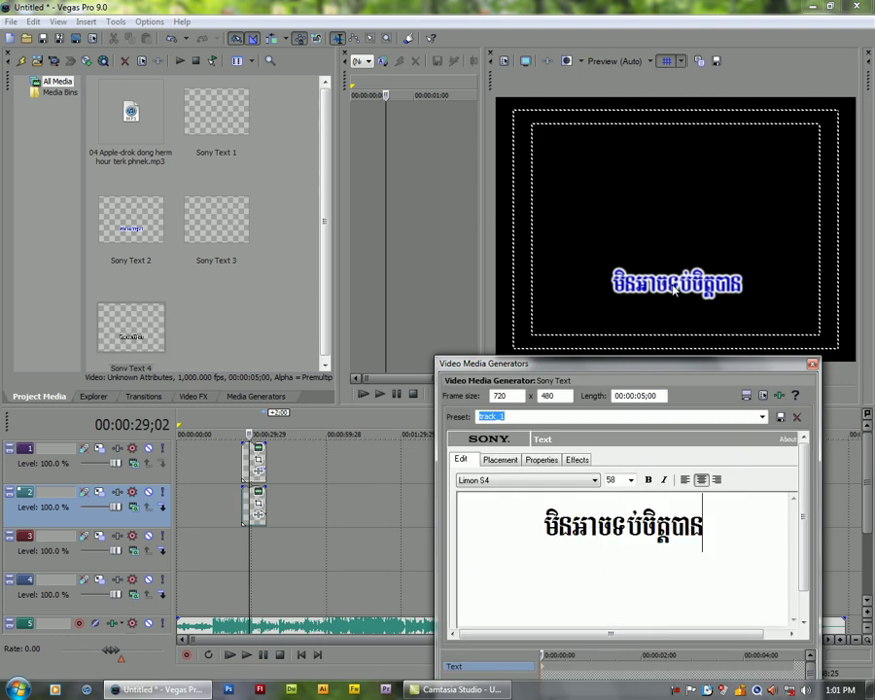
- Move the track 2 event to 00:00:50;06 to view it alone, return it beneath the track 1 event, and close the media generator
{"action": "left_click", "coordinate": [255, 504]}
{"action": "left_click_drag", "start_coordinate": [246, 504], "coordinate": [306, 504]}
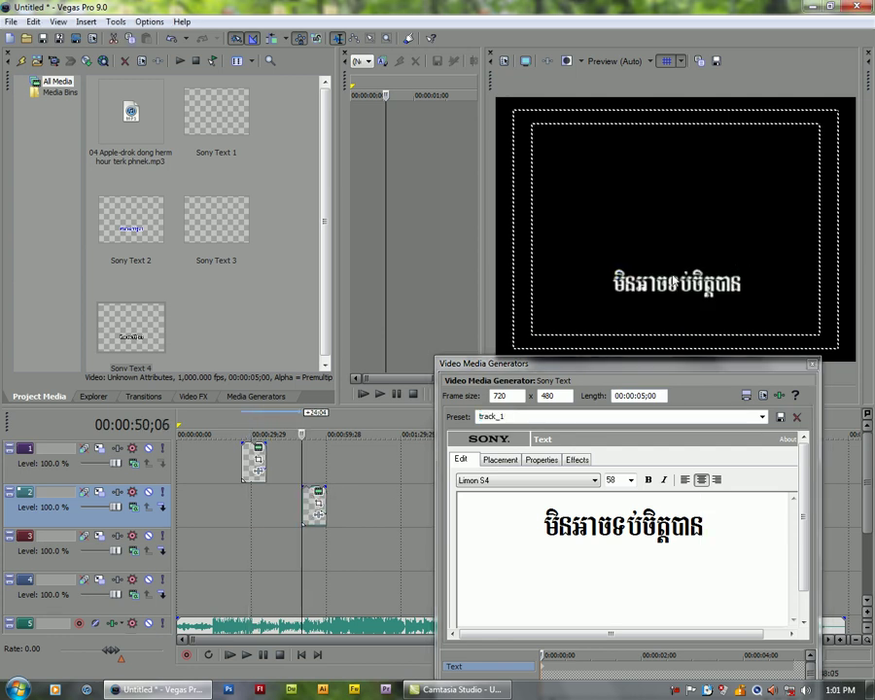
{"action": "left_click_drag", "start_coordinate": [309, 503], "coordinate": [257, 504]}
{"action": "left_click", "coordinate": [812, 364]}
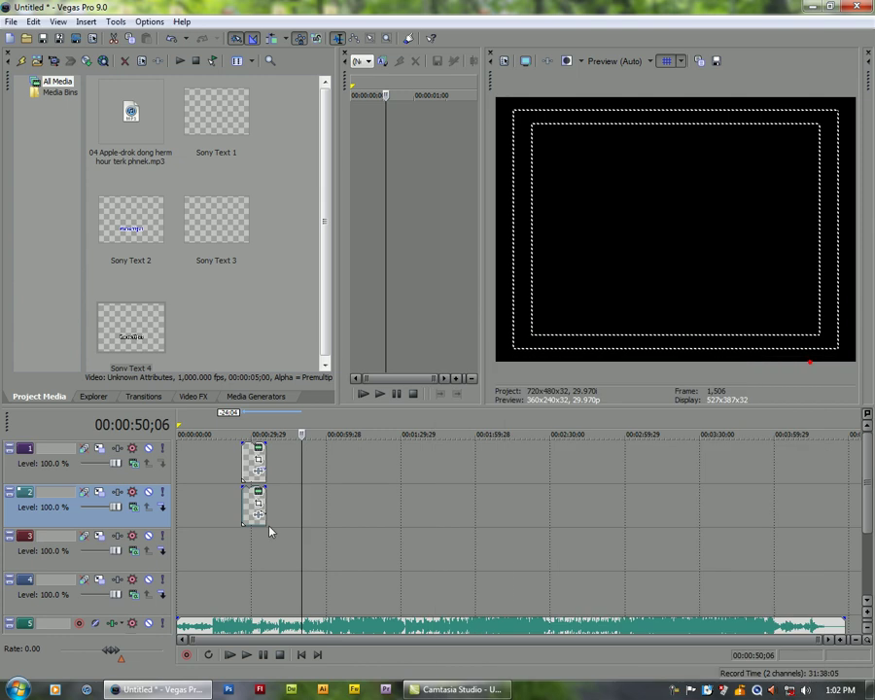
- Shift the song on track 5 to start at about 00:00:59;15 and play the titles from 00:00:26;02
{"action": "left_click", "coordinate": [242, 498]}
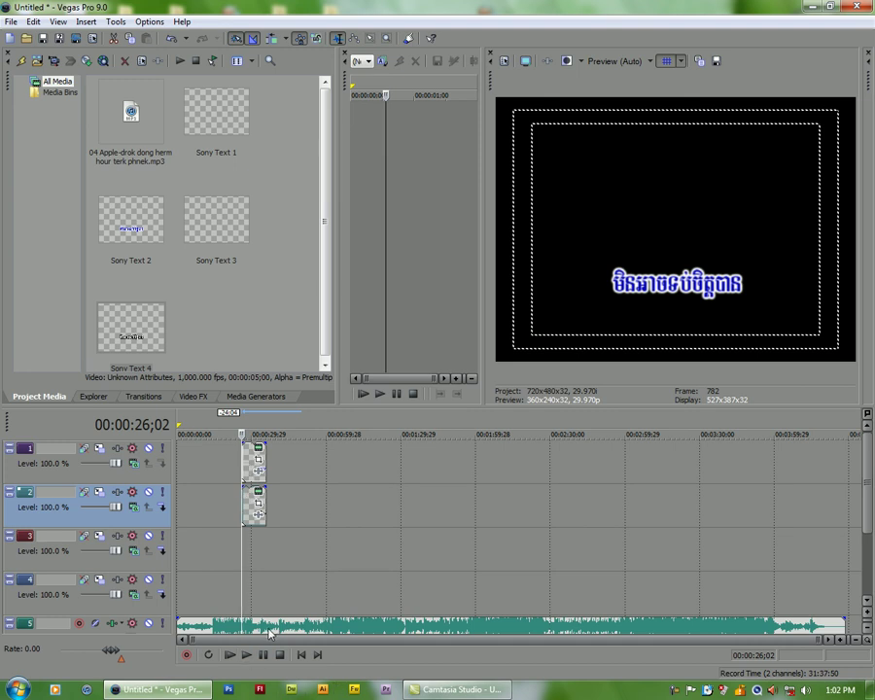
{"action": "left_click_drag", "start_coordinate": [270, 633], "coordinate": [435, 621]}
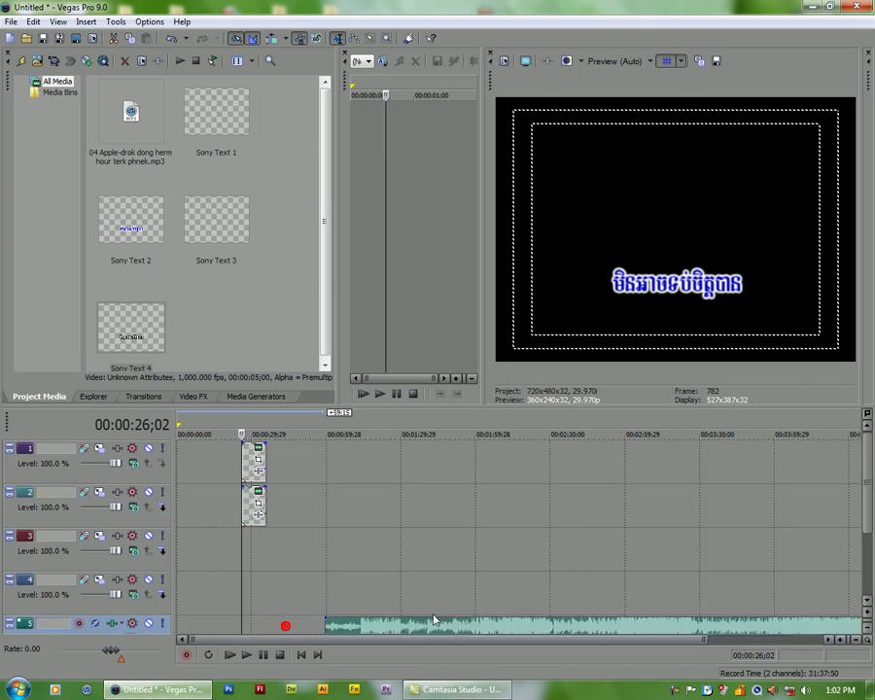
{"action": "left_click", "coordinate": [247, 656]}
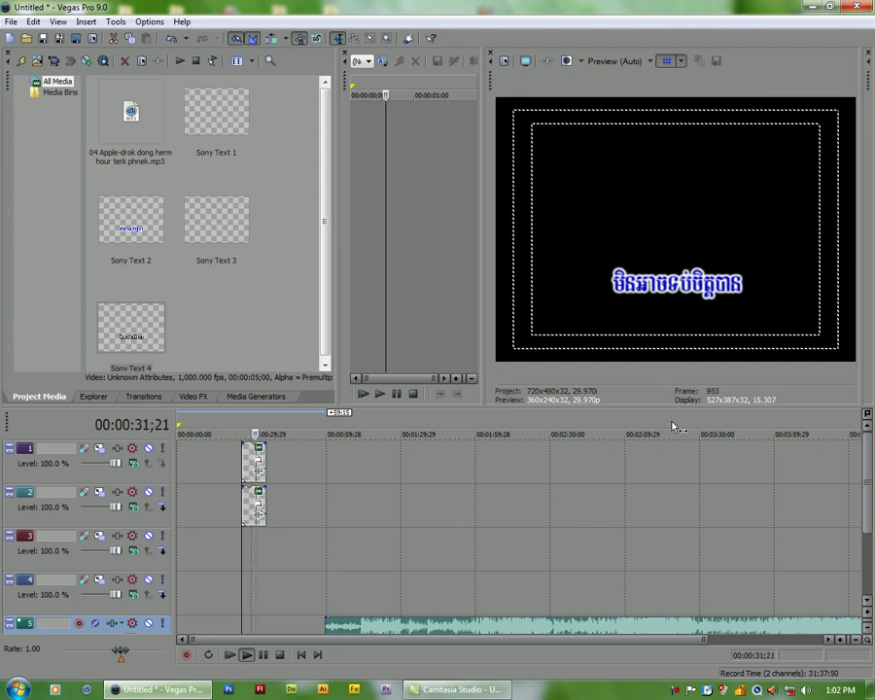
- Show the video effects presets and stop the playback
{"action": "left_click", "coordinate": [201, 396]}
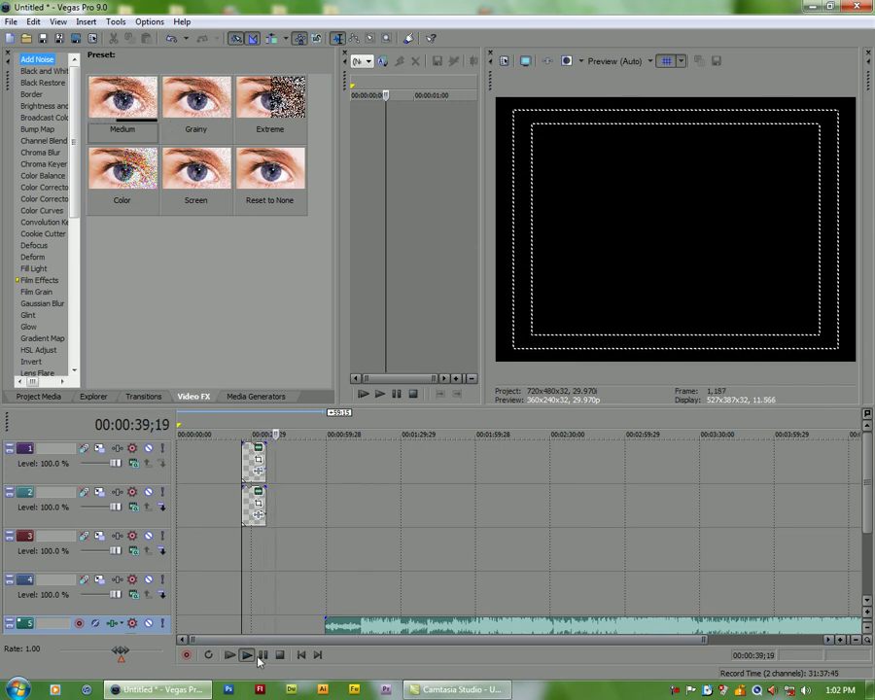
{"action": "key", "text": "Return"}
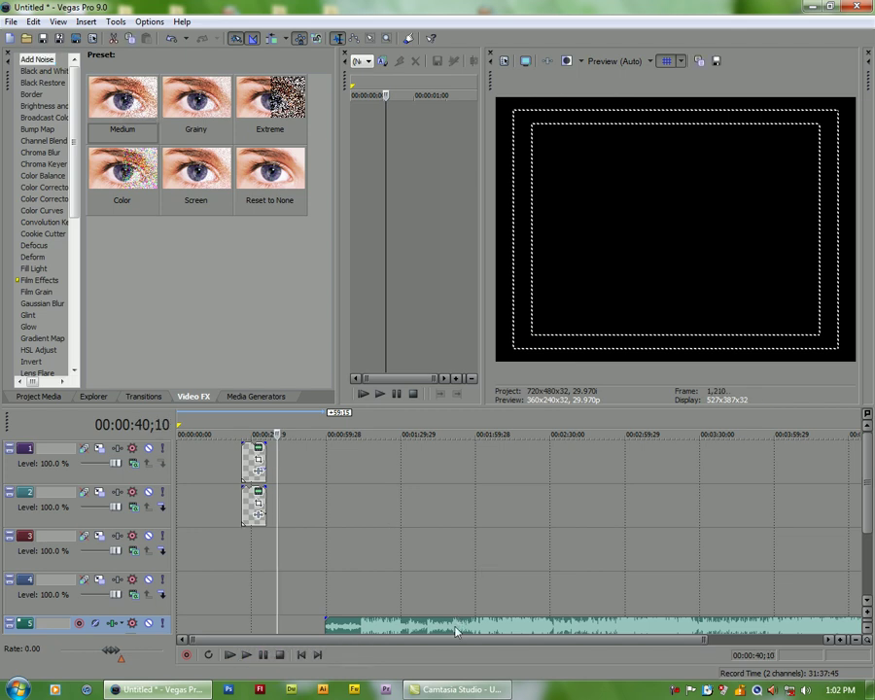